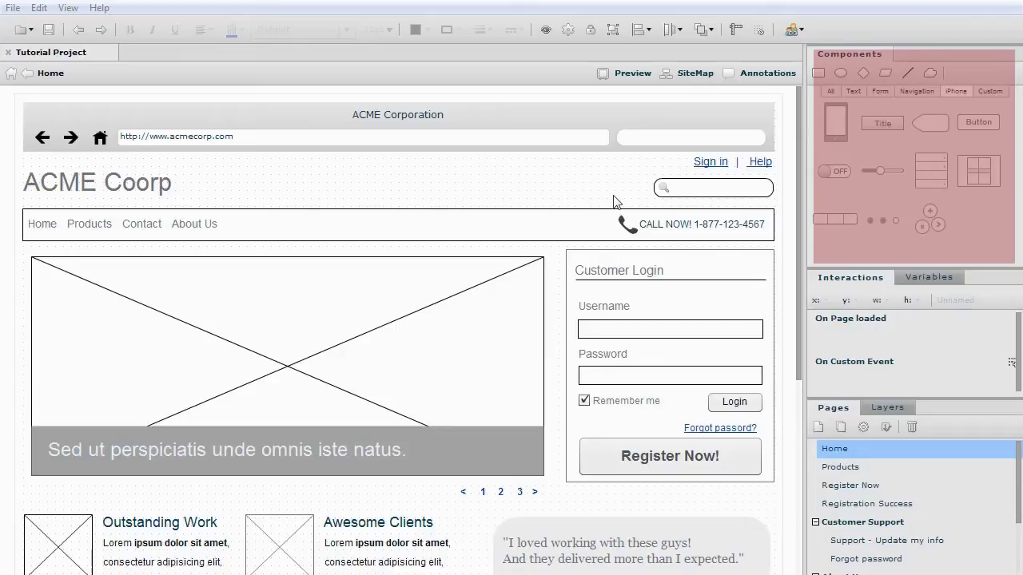
pyautogui.click(581, 239)
pyautogui.scroll(-2, 583, 240)
pyautogui.scroll(1, 584, 240)
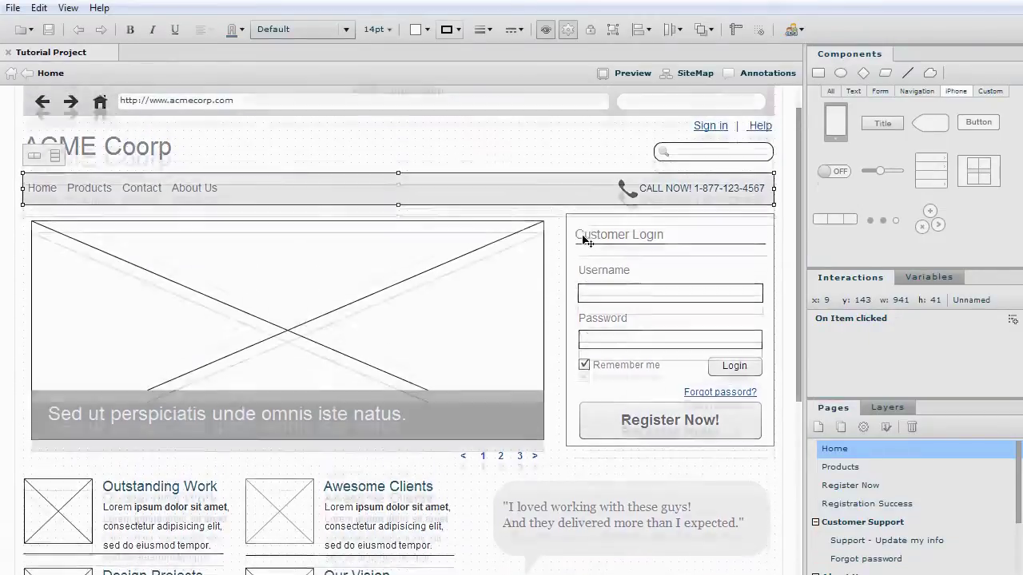
pyautogui.click(787, 210)
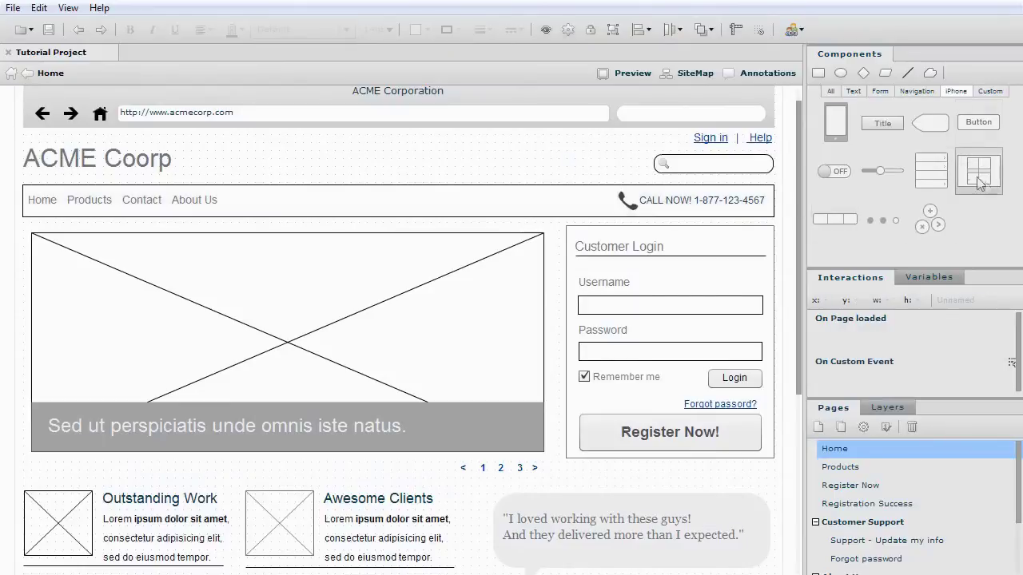
# Browse the component library's All, Text, Form, Navigation and iPhone categories
pyautogui.click(830, 90)
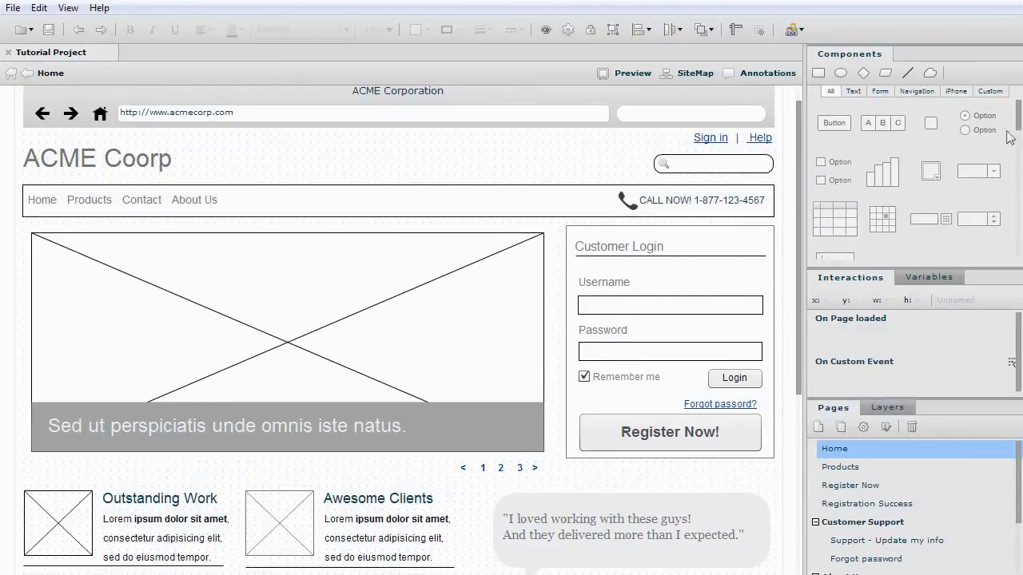
pyautogui.moveTo(1019, 119); pyautogui.dragTo(982, 96)
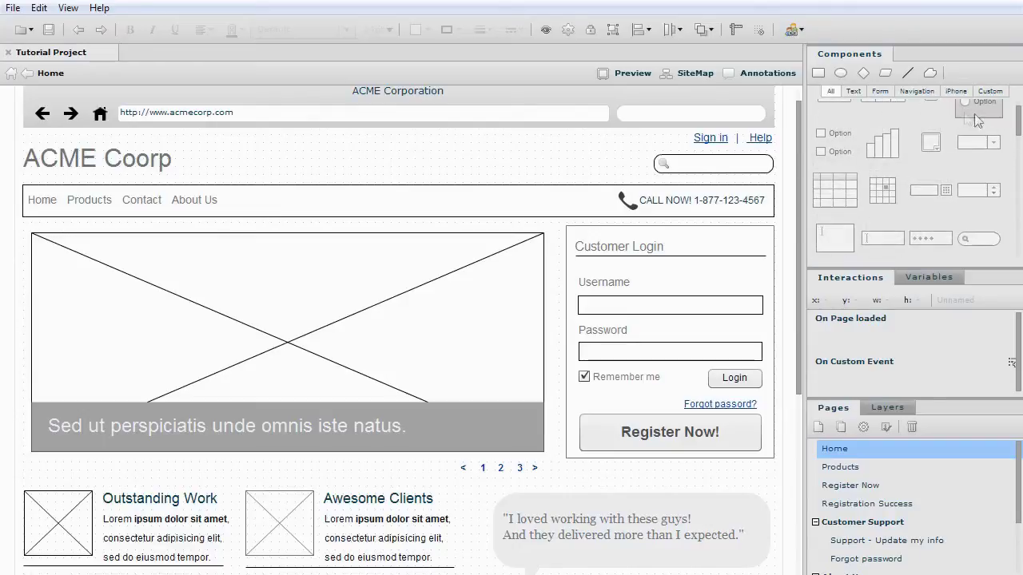
pyautogui.click(854, 93)
pyautogui.click(880, 92)
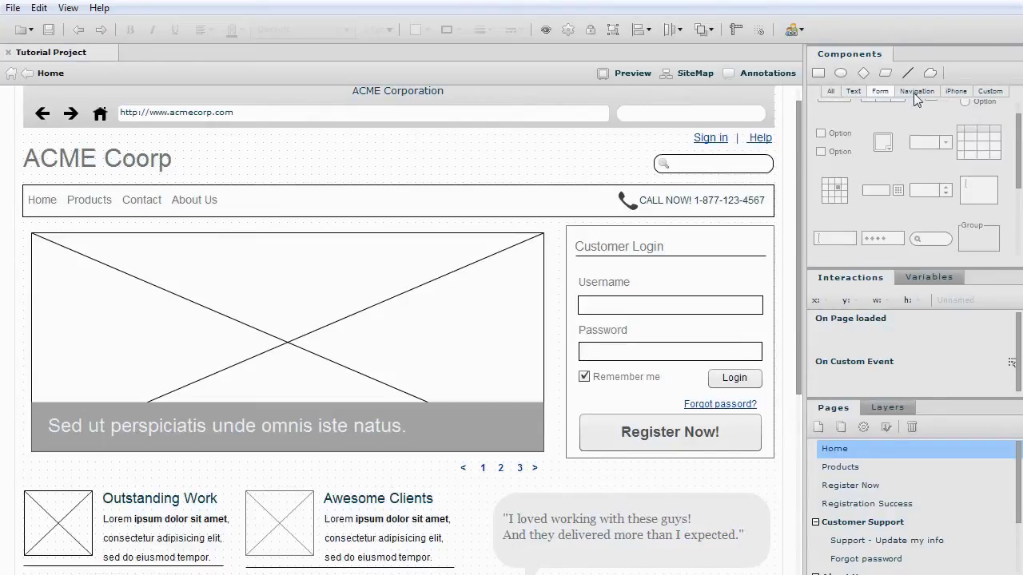
pyautogui.click(915, 92)
pyautogui.click(953, 94)
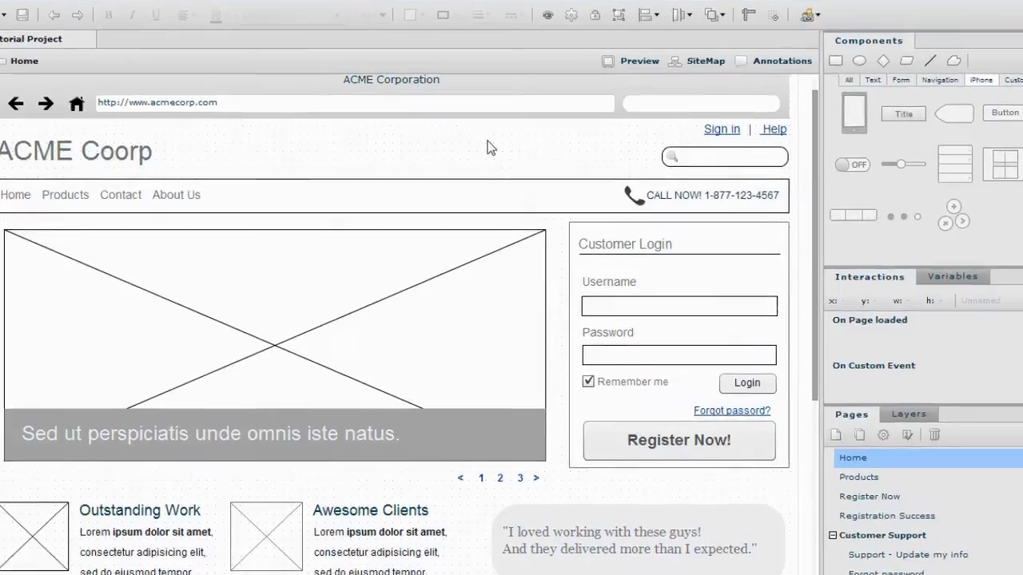
# Search the on-canvas component list for "butt" and choose the Pointy Button
pyautogui.doubleClick(490, 155)
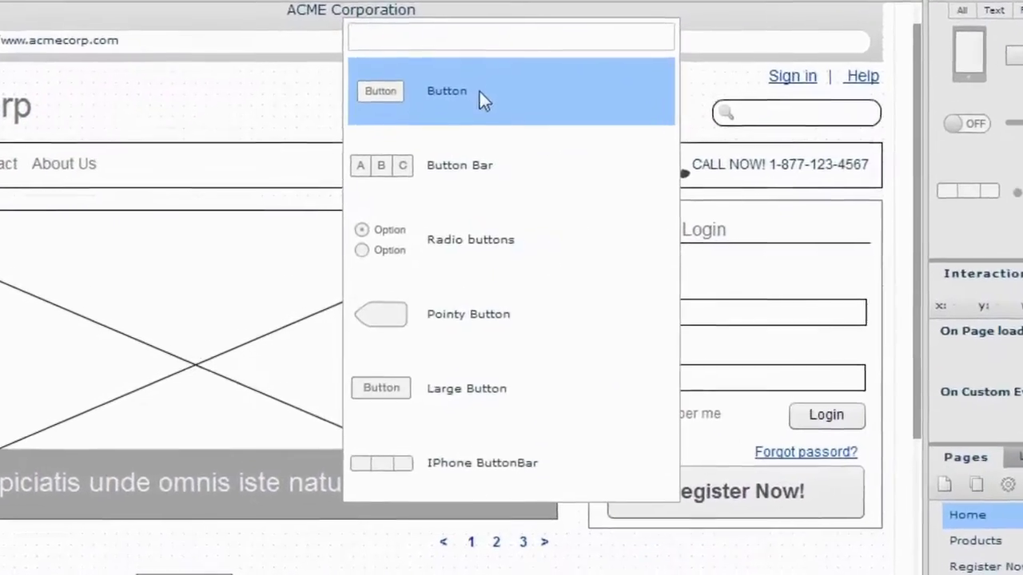
pyautogui.write('butt')
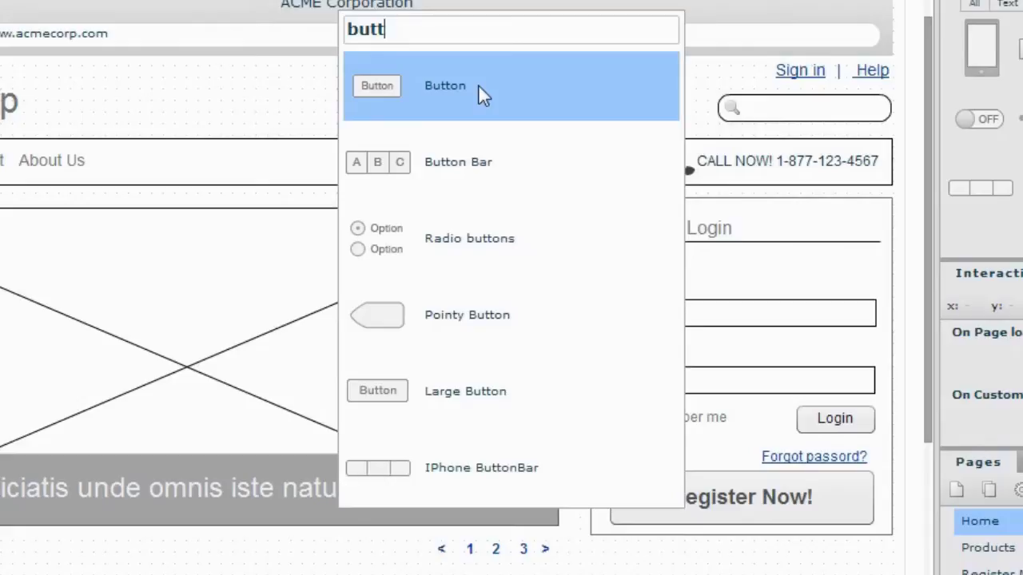
pyautogui.press('Down')
pyautogui.press('Down')
pyautogui.press('Down')
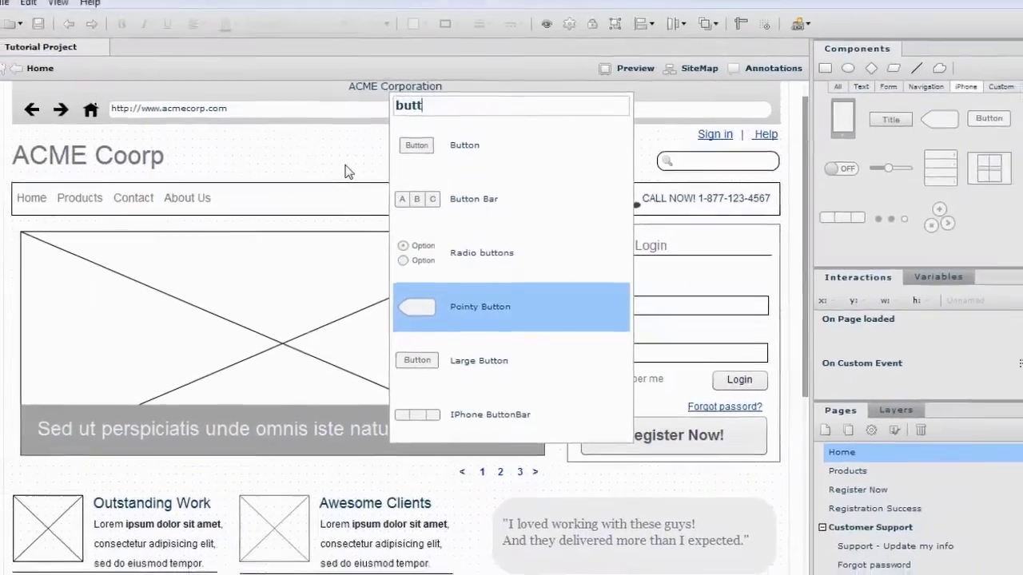
pyautogui.press('Return')
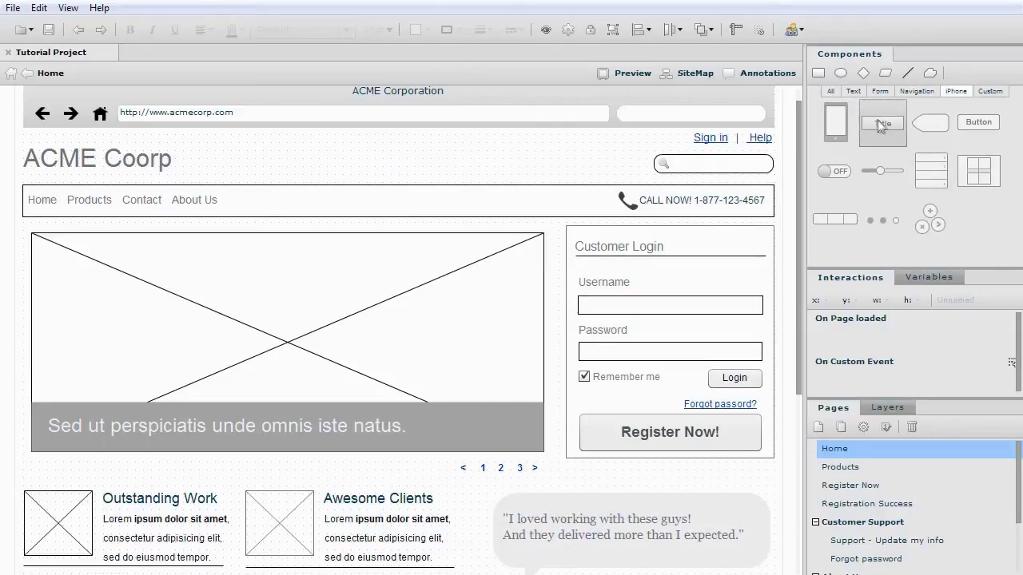
# Place an iPhone Title bar between the ACME Coorp heading and the search box, and delete it again
pyautogui.moveTo(883, 126); pyautogui.dragTo(319, 144)
pyautogui.press('Escape')
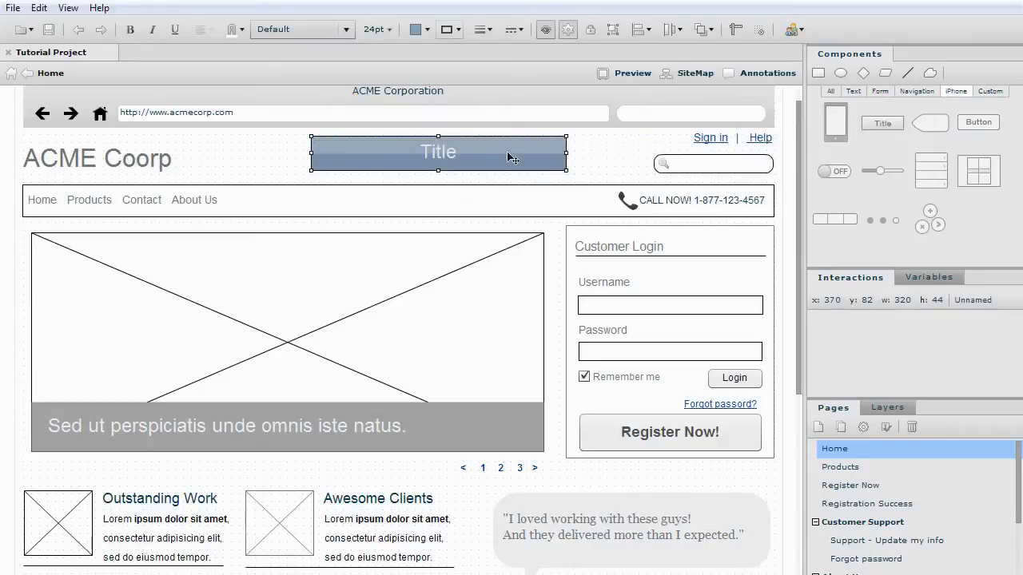
pyautogui.press('Delete')
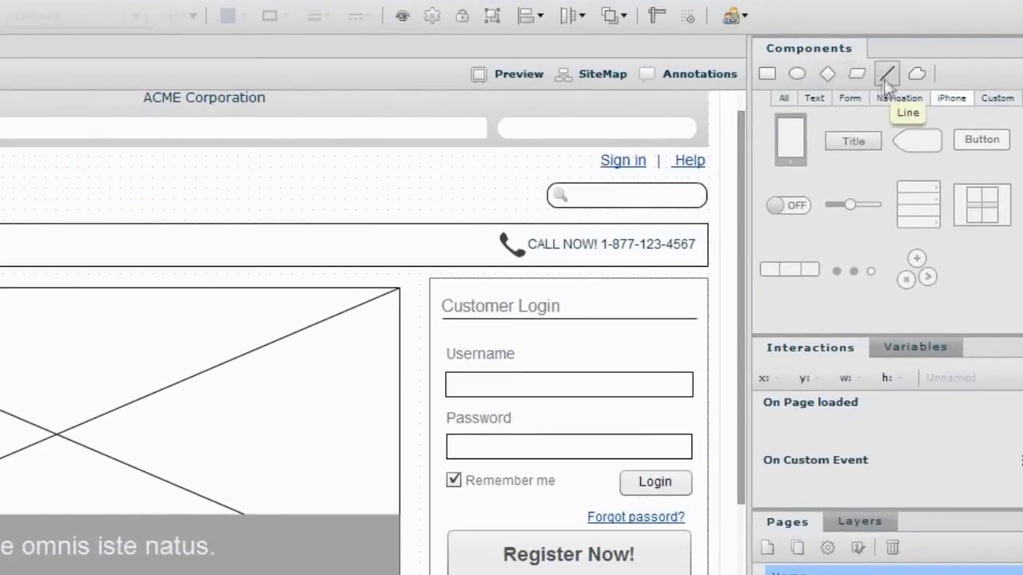
# Draw a rectangle about 190 by 39 in the image placeholder's upper-right corner, and delete it again
pyautogui.click(772, 76)
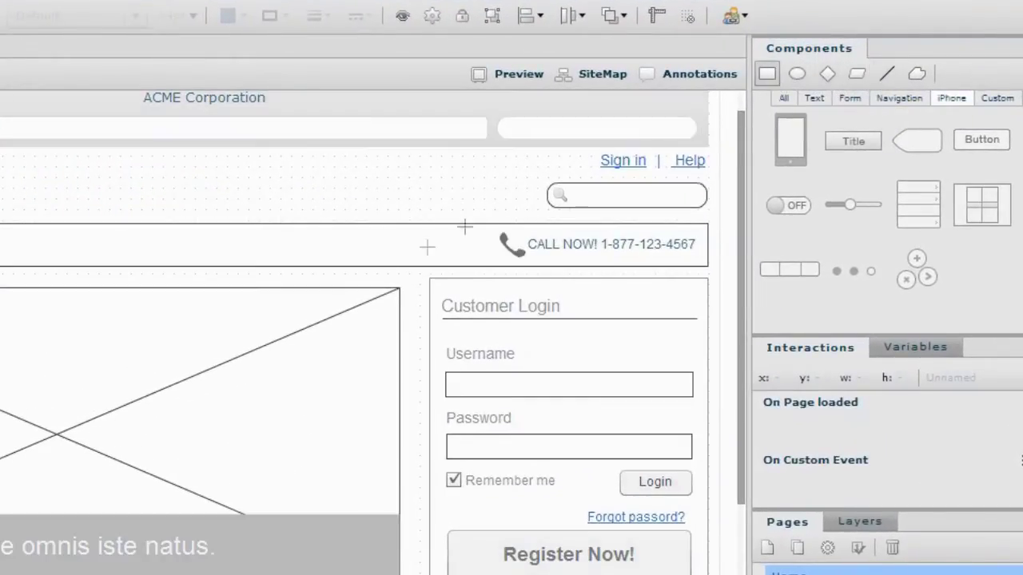
pyautogui.moveTo(195, 288); pyautogui.dragTo(399, 330)
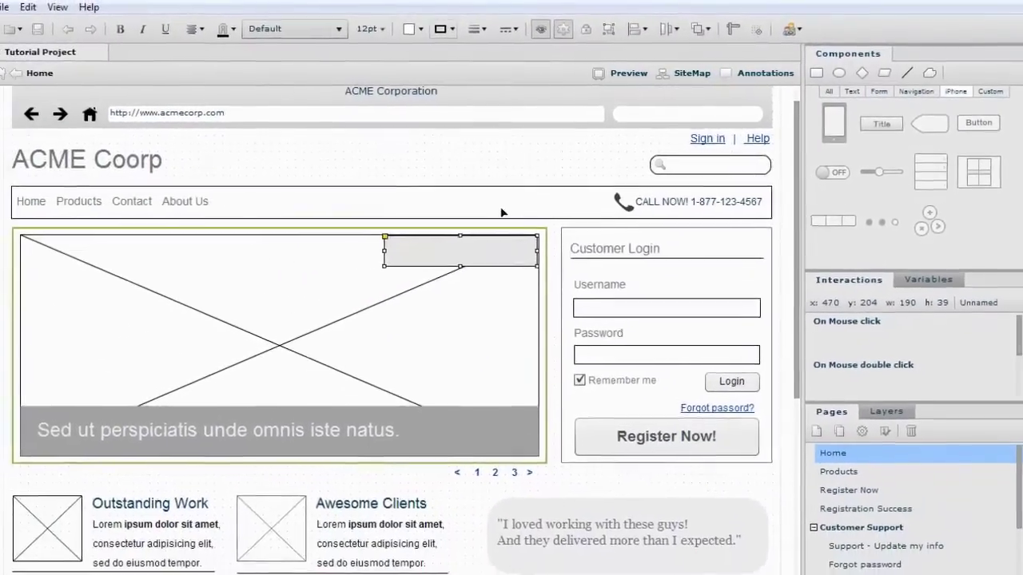
pyautogui.press('Delete')
# Add a button labelled "Register Now!" below the Forgot password link in the Customer Login box and enlarge it to about 205 by 41
pyautogui.click(819, 94)
pyautogui.moveTo(823, 127); pyautogui.dragTo(582, 474)
pyautogui.doubleClick(613, 436)
pyautogui.write('Reg')
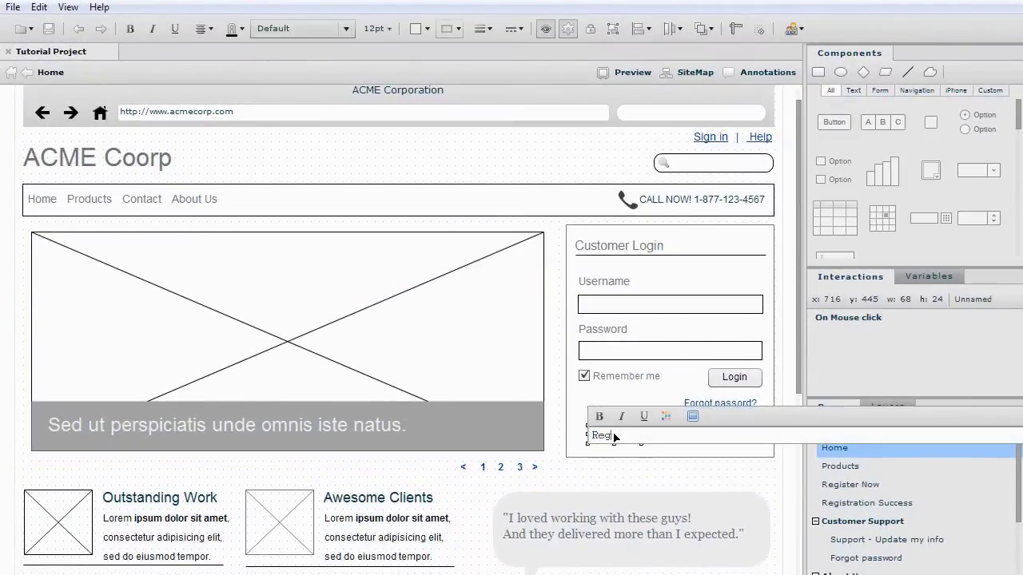
pyautogui.write('ister Now!')
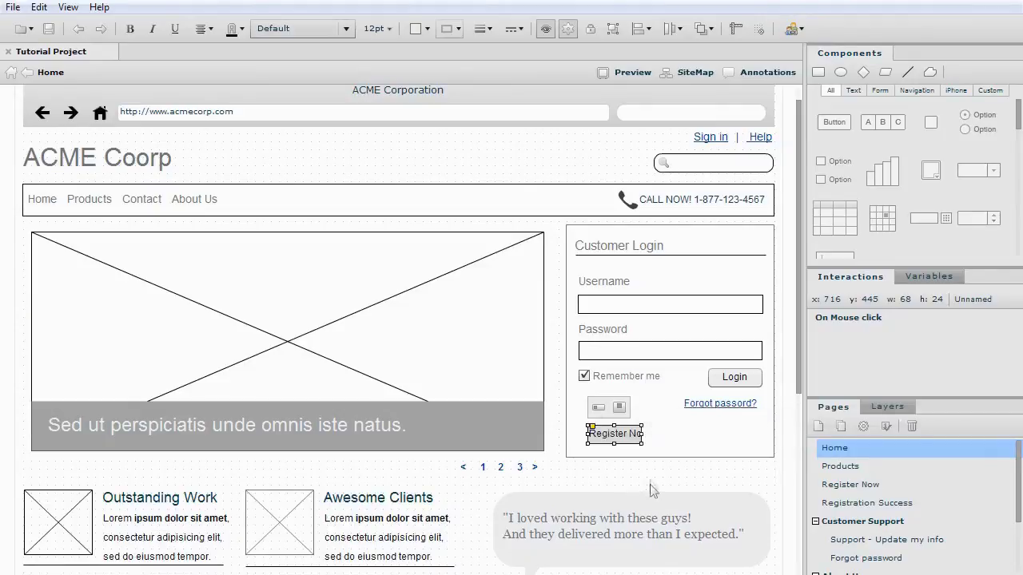
pyautogui.moveTo(642, 435); pyautogui.dragTo(669, 419)
# Make the "Register Now!" button's label bold and white, and fill the button with red
pyautogui.doubleClick(679, 431)
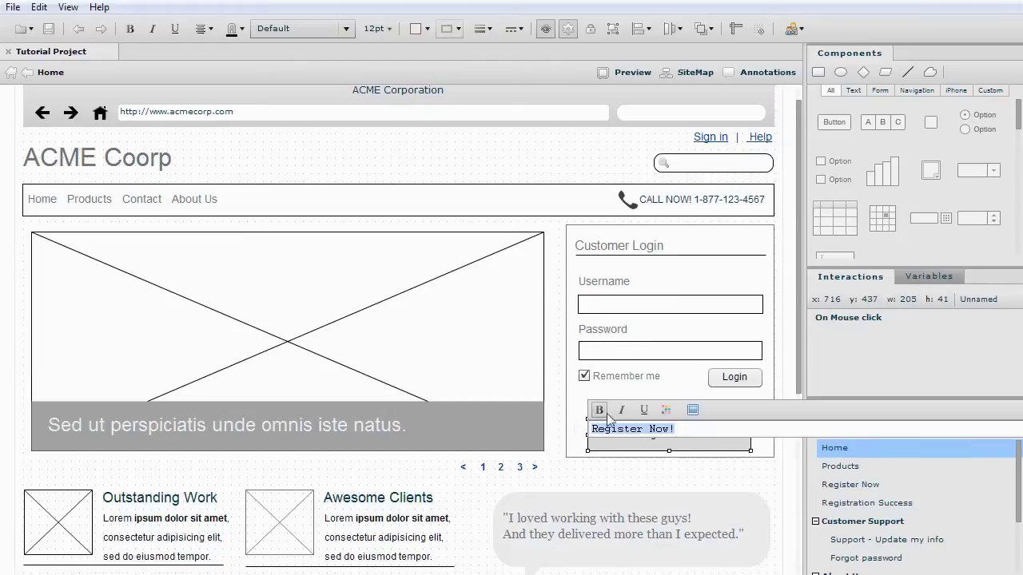
pyautogui.click(666, 409)
pyautogui.click(678, 450)
pyautogui.click(420, 29)
pyautogui.click(416, 61)
pyautogui.click(637, 479)
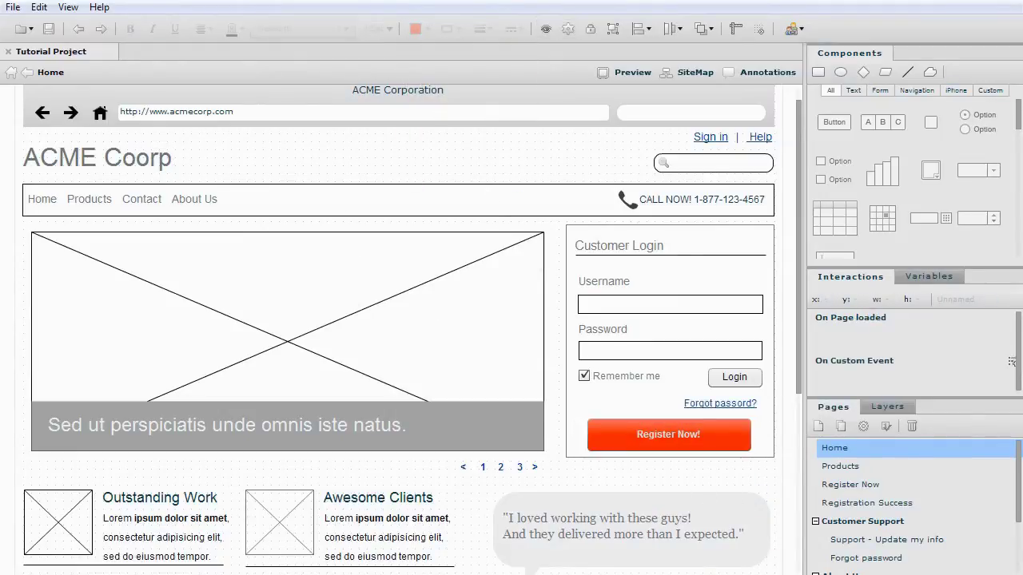
# Select the banner group's caption text, its grey bar and the image placeholder one after another
pyautogui.scroll(-1, 320, 399)
pyautogui.click(137, 376)
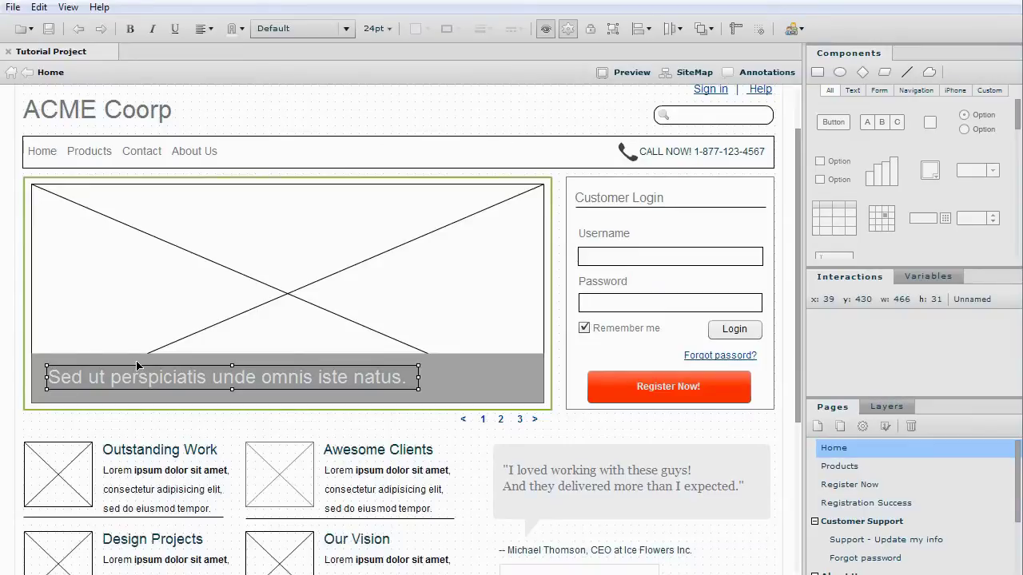
pyautogui.click(137, 366)
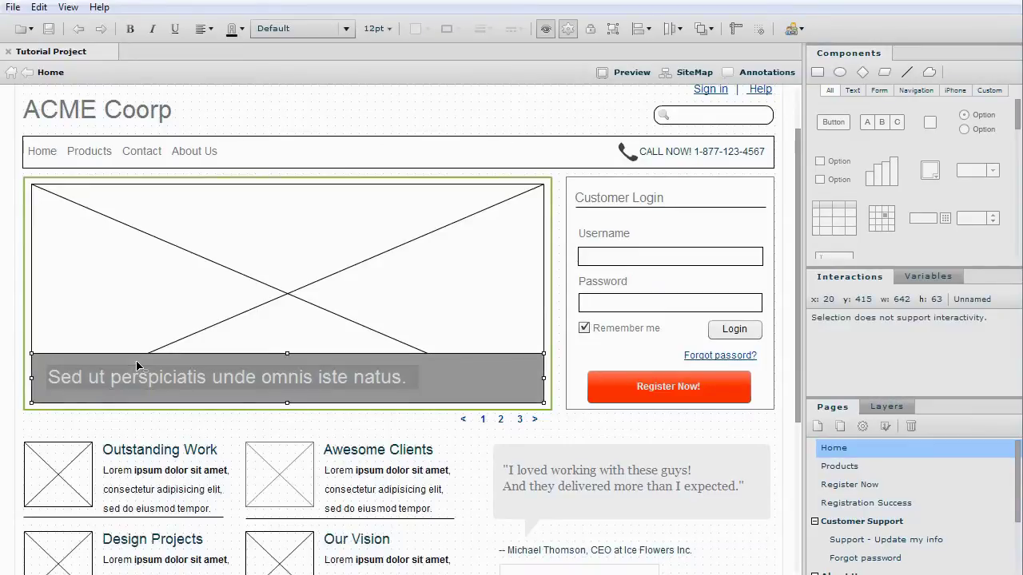
pyautogui.click(136, 332)
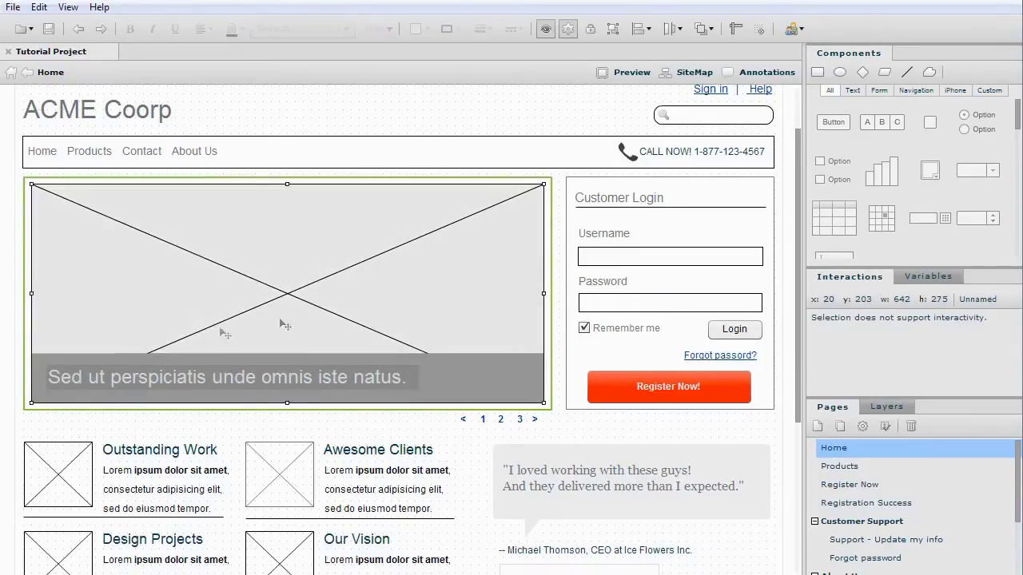
# Select the Customer Login box together with all its contents using an area selection, and clear the selection
pyautogui.click(565, 176)
pyautogui.moveTo(560, 172); pyautogui.dragTo(790, 416)
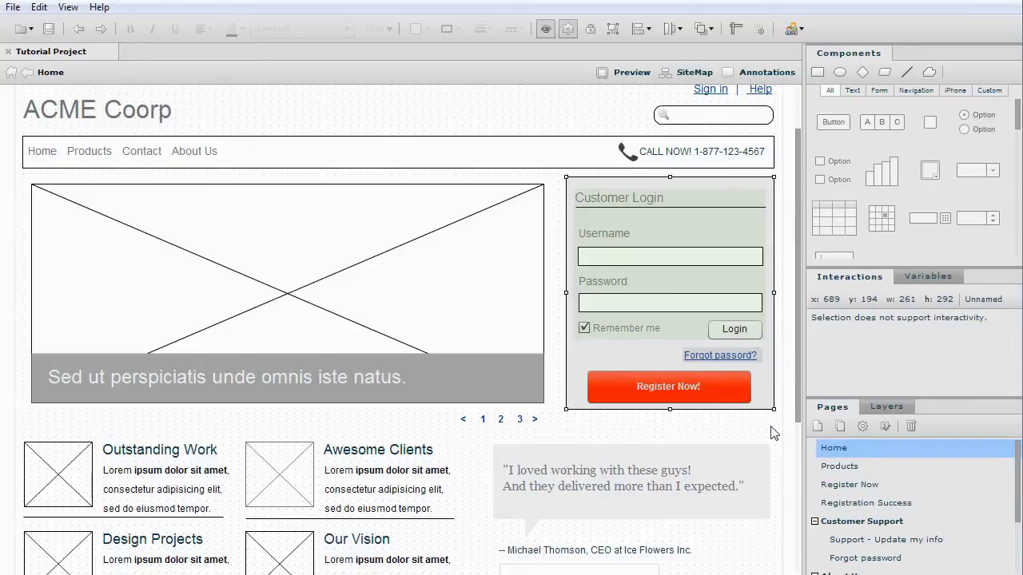
pyautogui.click(756, 432)
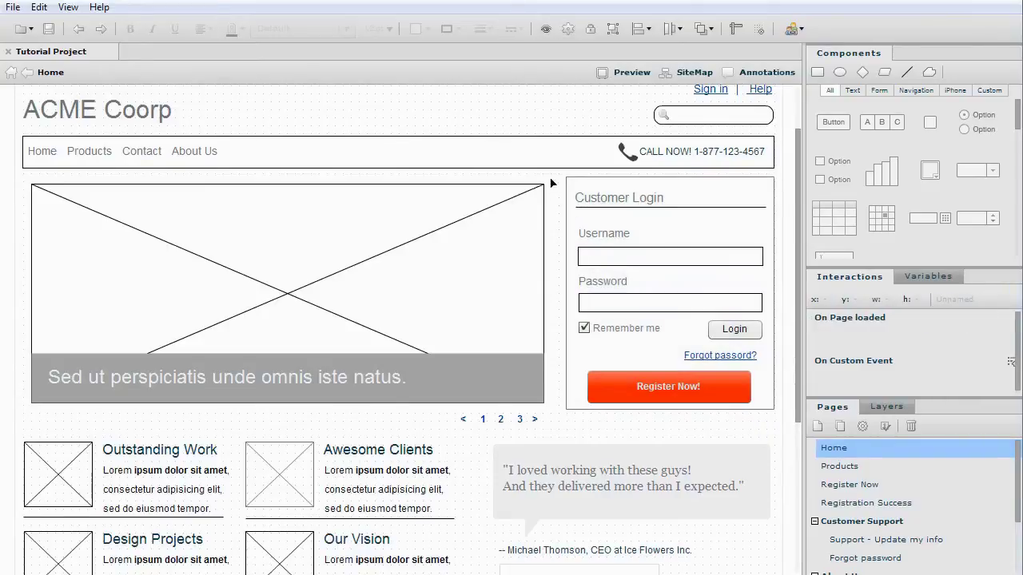
# Adjust the corner rounding of the testimonial speech bubble
pyautogui.click(506, 461)
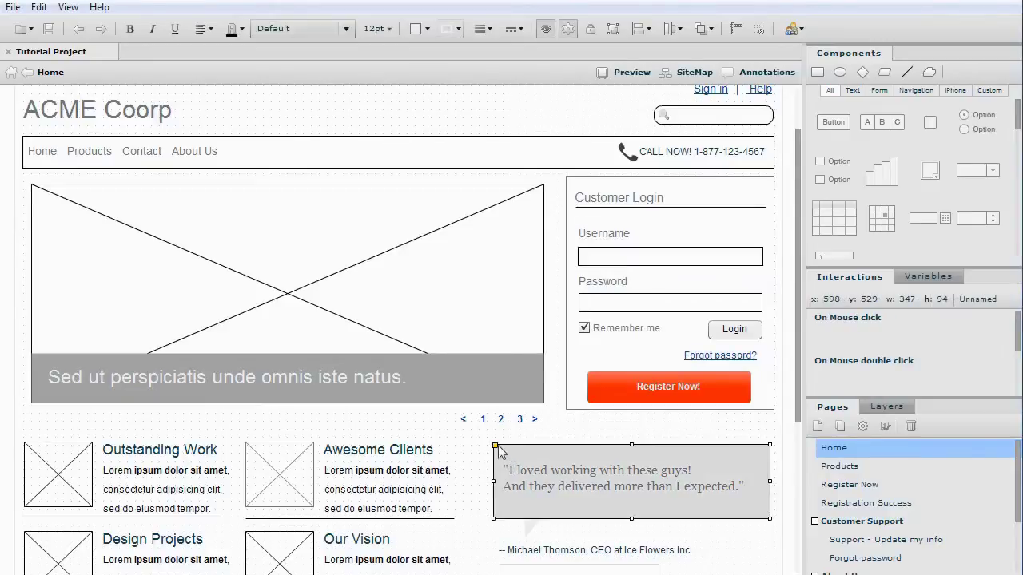
pyautogui.moveTo(501, 448)
pyautogui.mouseDown()
pyautogui.moveTo(539, 451)
pyautogui.moveTo(499, 452)
pyautogui.mouseUp()
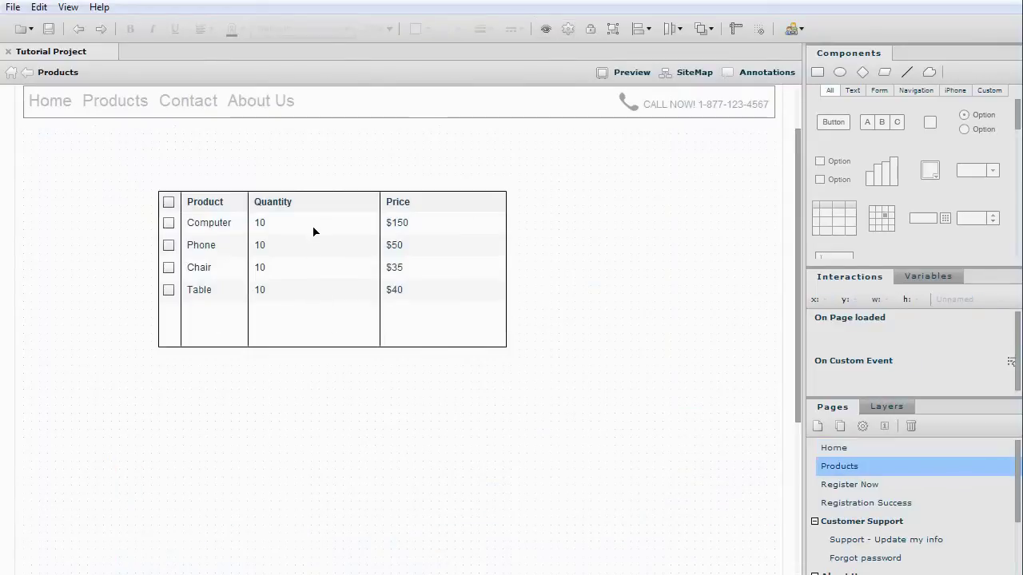
# Adjust the divider between the Product and Quantity columns in the Products page's table
pyautogui.click(316, 231)
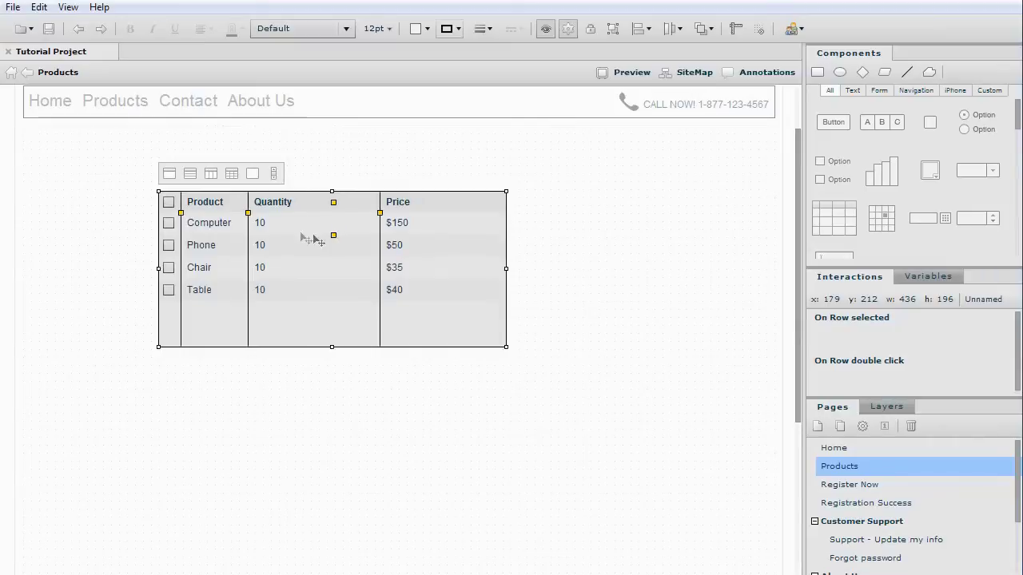
pyautogui.moveTo(249, 218)
pyautogui.mouseDown()
pyautogui.moveTo(276, 219)
pyautogui.moveTo(248, 221)
pyautogui.mouseUp()
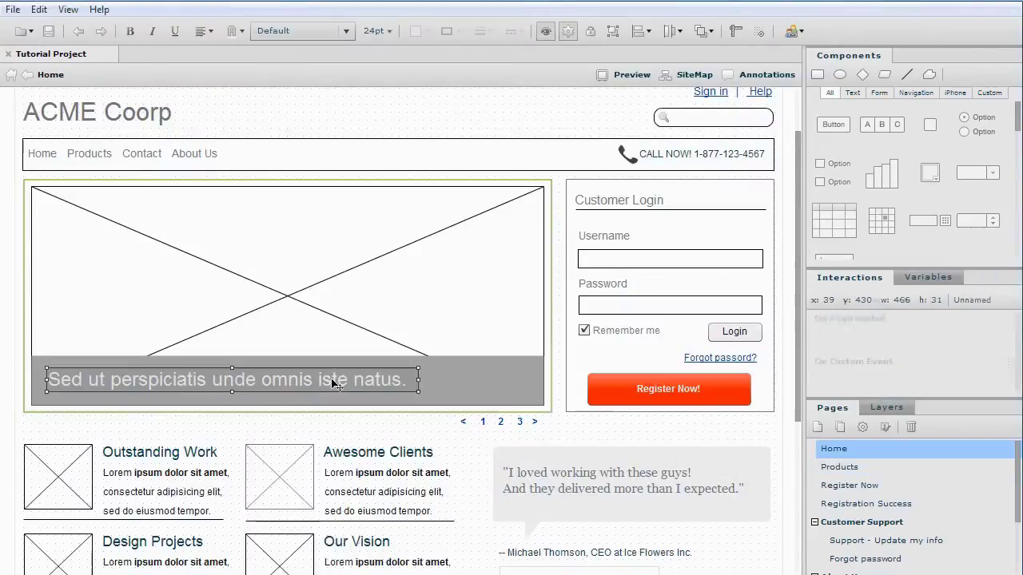
# Replace the Home page banner's caption text with "Good News Today"
pyautogui.doubleClick(334, 384)
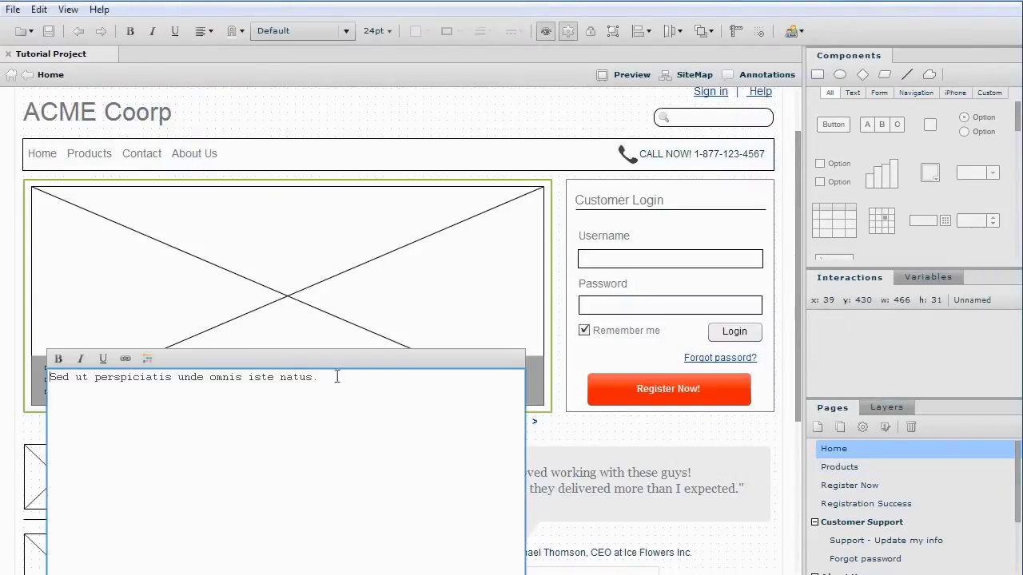
pyautogui.hotkey('ctrl', 'a')
pyautogui.write('Go')
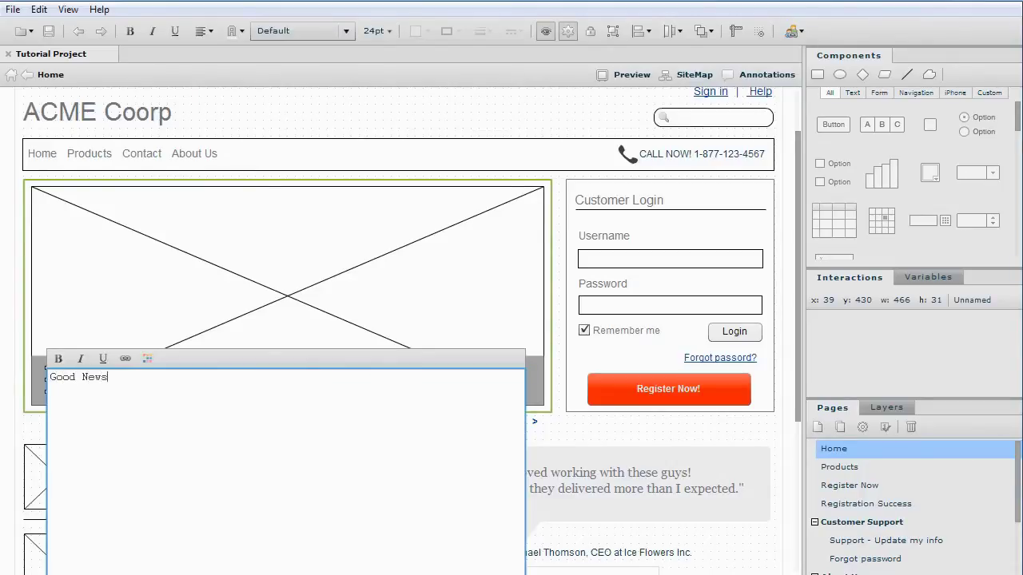
pyautogui.write('od News Today')
# Italicise the word "Today" in the banner caption and view the text colour choices
pyautogui.moveTo(159, 376); pyautogui.dragTo(116, 382)
pyautogui.click(80, 359)
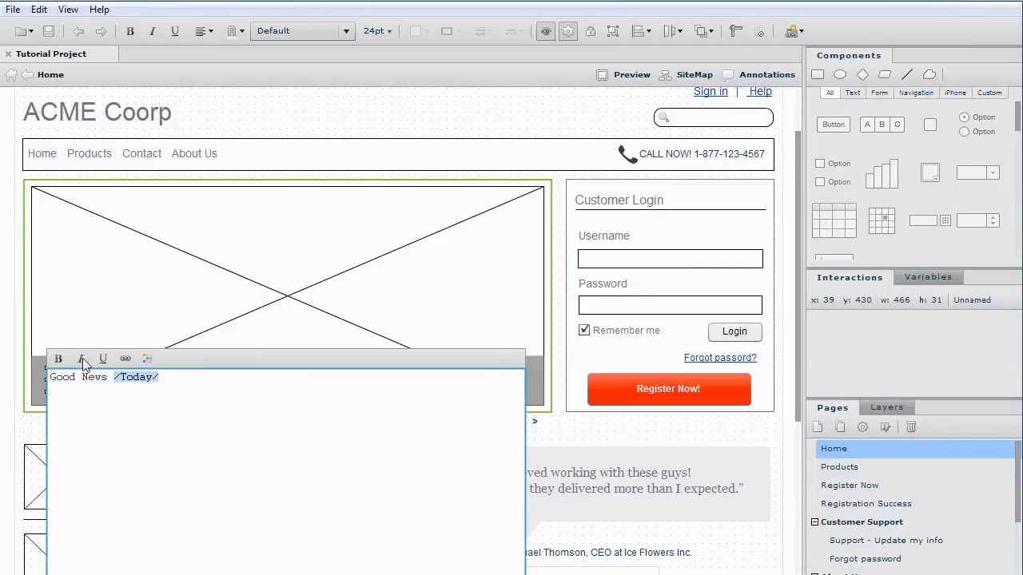
pyautogui.click(147, 359)
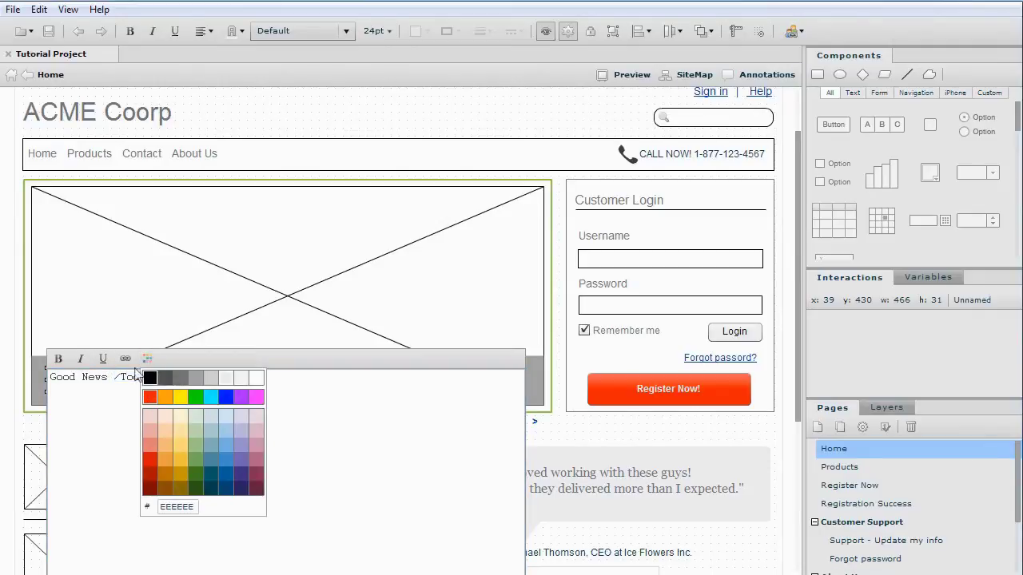
pyautogui.click(123, 400)
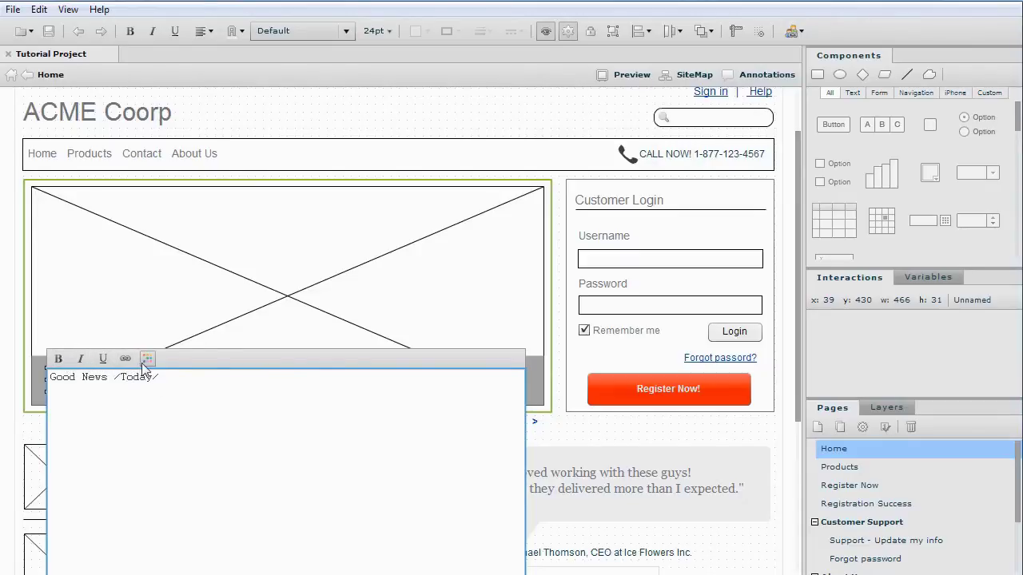
# Select the Customer Login panel's background rectangle and view its font and fill colour choices
pyautogui.click(587, 352)
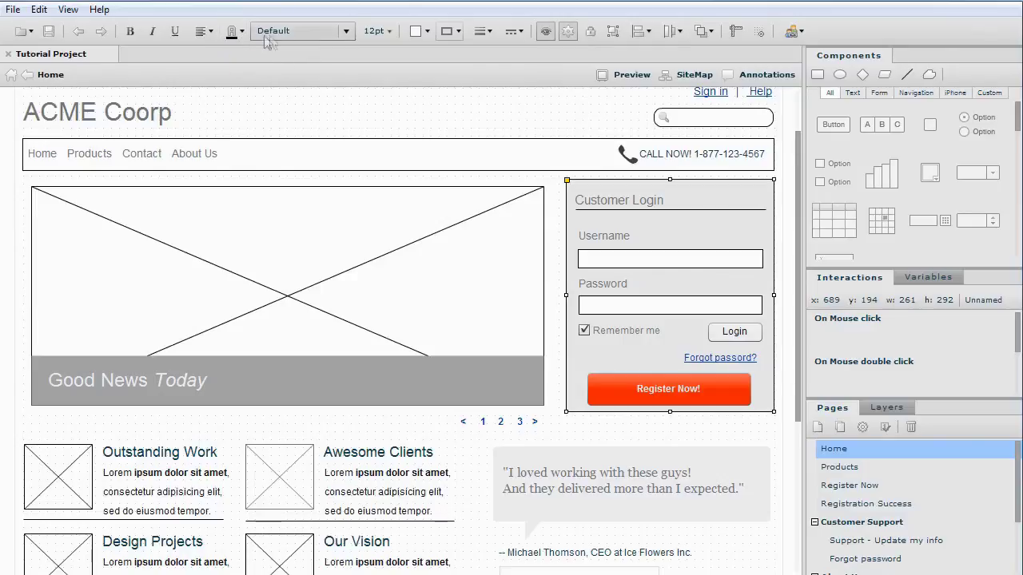
pyautogui.click(348, 31)
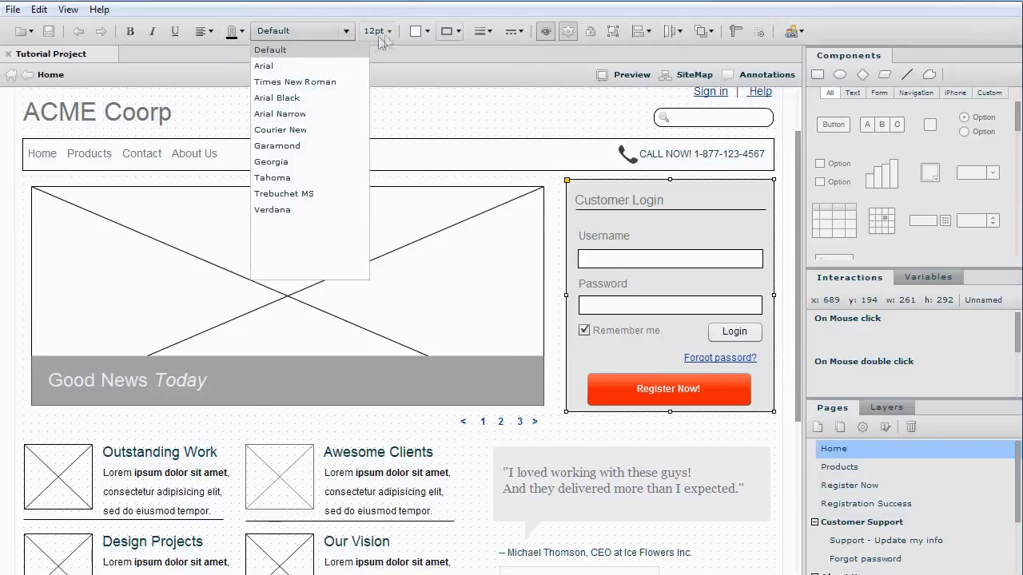
pyautogui.click(426, 32)
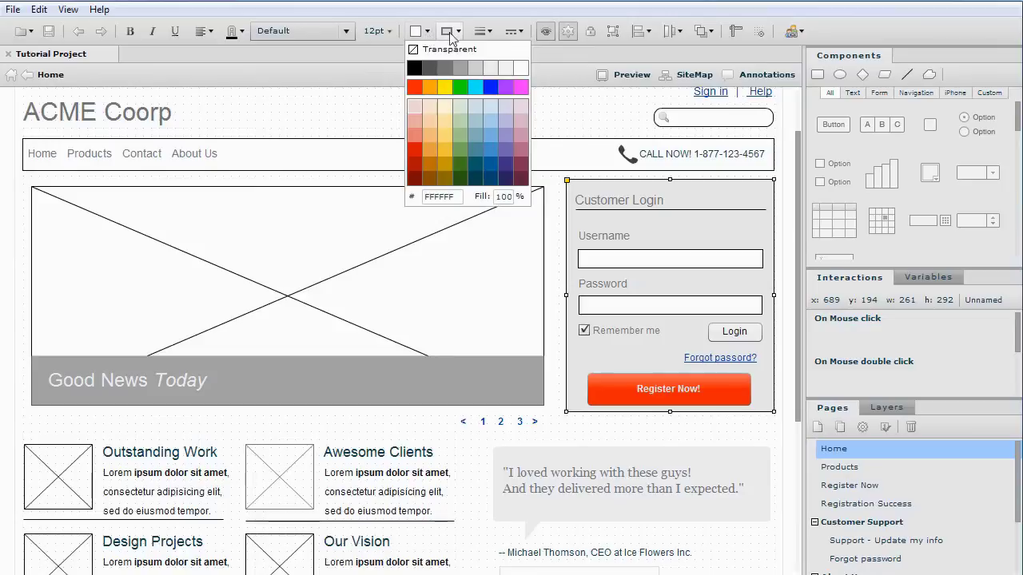
pyautogui.click(545, 50)
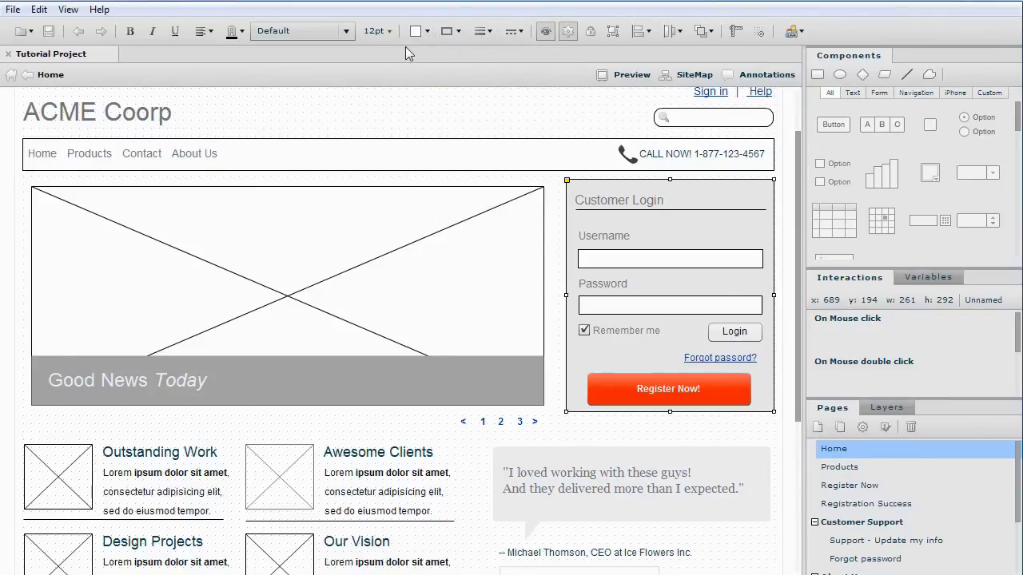
# Select all components of the Customer Login panel, including its background rectangle and Register Now! button, and group them
pyautogui.click(495, 232)
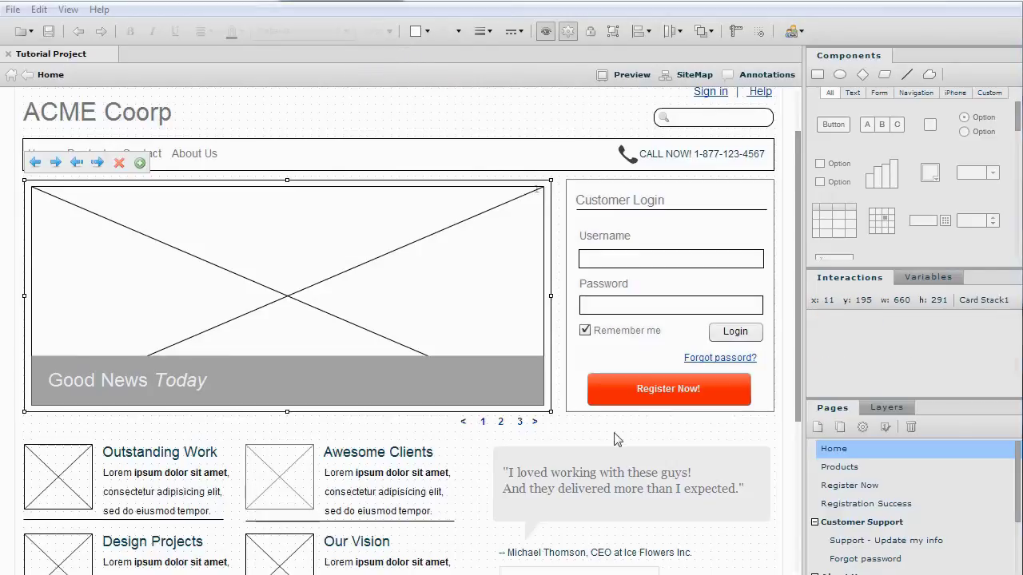
pyautogui.click(557, 189)
pyautogui.moveTo(558, 175)
pyautogui.mouseDown()
pyautogui.moveTo(723, 376)
pyautogui.moveTo(783, 430)
pyautogui.mouseUp()
pyautogui.rightClick(674, 266)
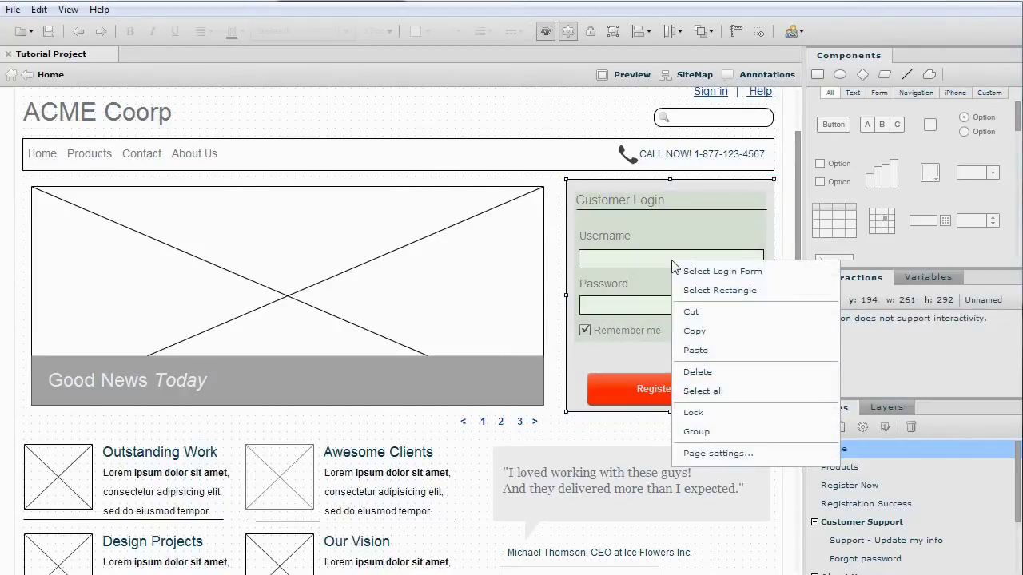
pyautogui.click(697, 433)
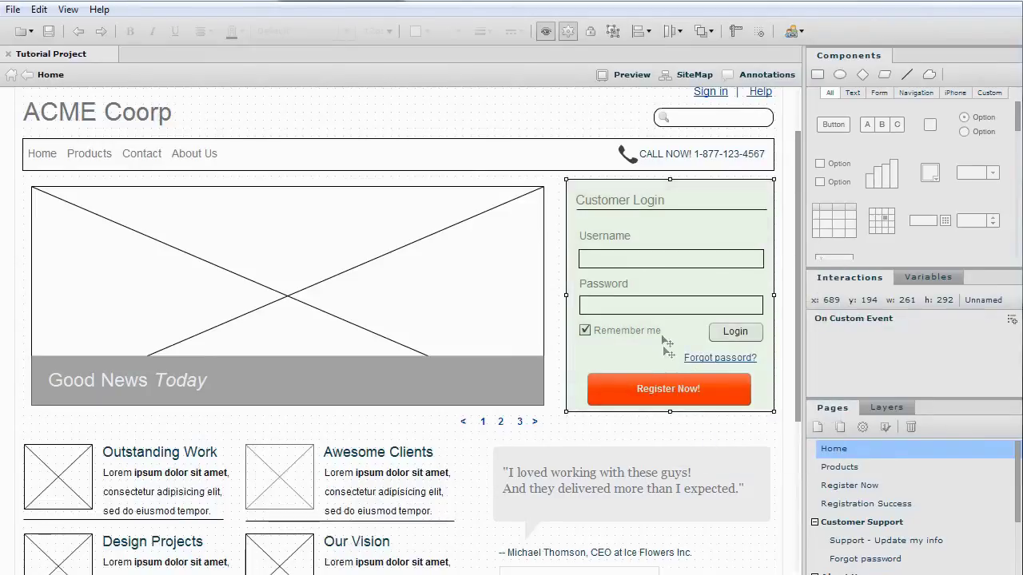
# Enter the Login Form inside the new group and open its "Customer Login" heading for text editing, leaving the text as it is
pyautogui.doubleClick(660, 289)
pyautogui.doubleClick(656, 310)
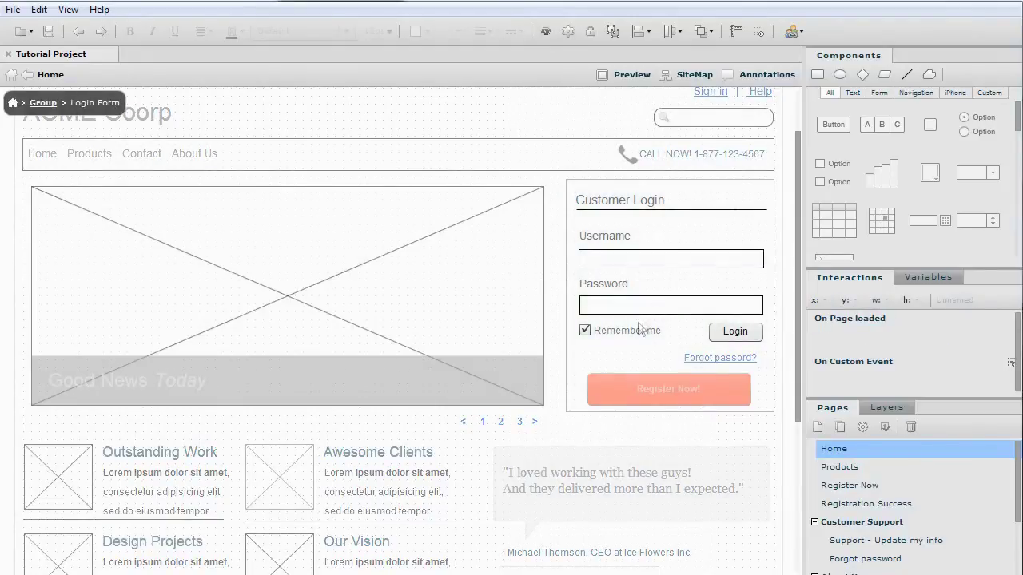
pyautogui.doubleClick(644, 199)
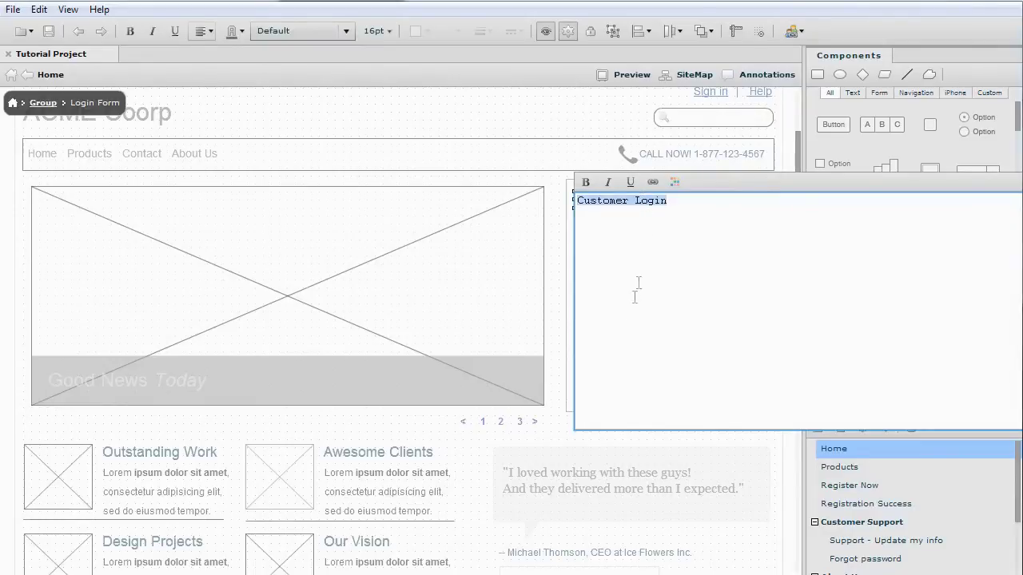
pyautogui.click(630, 455)
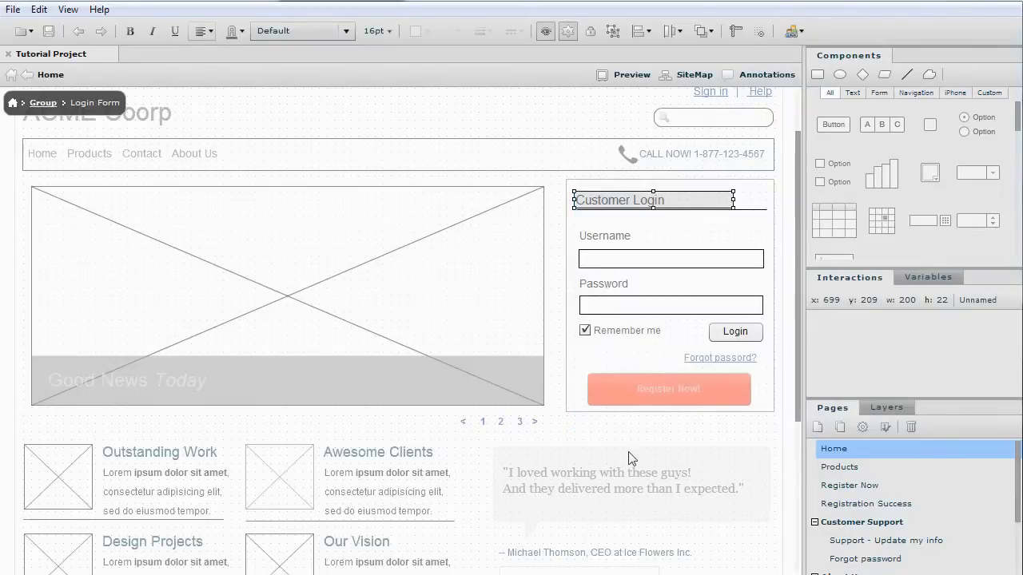
# Enter the Input Fields group nested in the Login Form and return through the parent groups to the page level
pyautogui.doubleClick(651, 305)
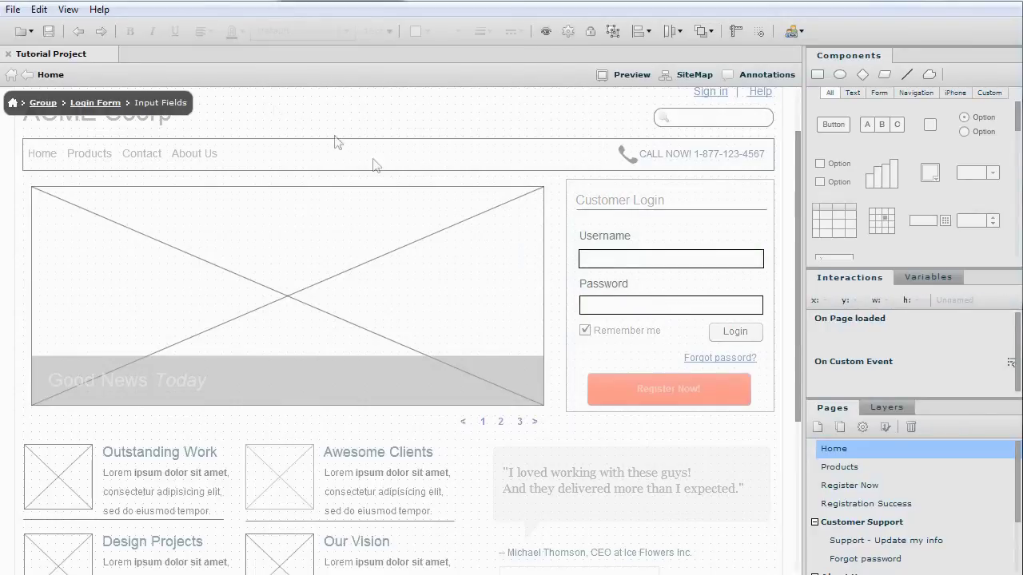
pyautogui.click(177, 106)
pyautogui.click(107, 103)
pyautogui.click(51, 106)
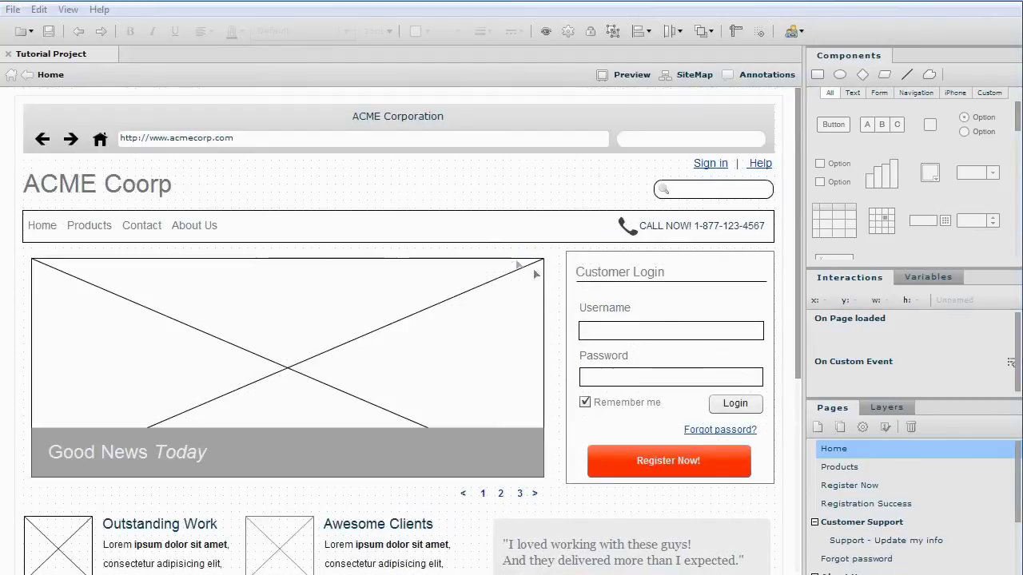
# Show the project's sitemap and nest the Partners page under Word Wide Network
pyautogui.moveTo(1019, 483); pyautogui.dragTo(959, 447)
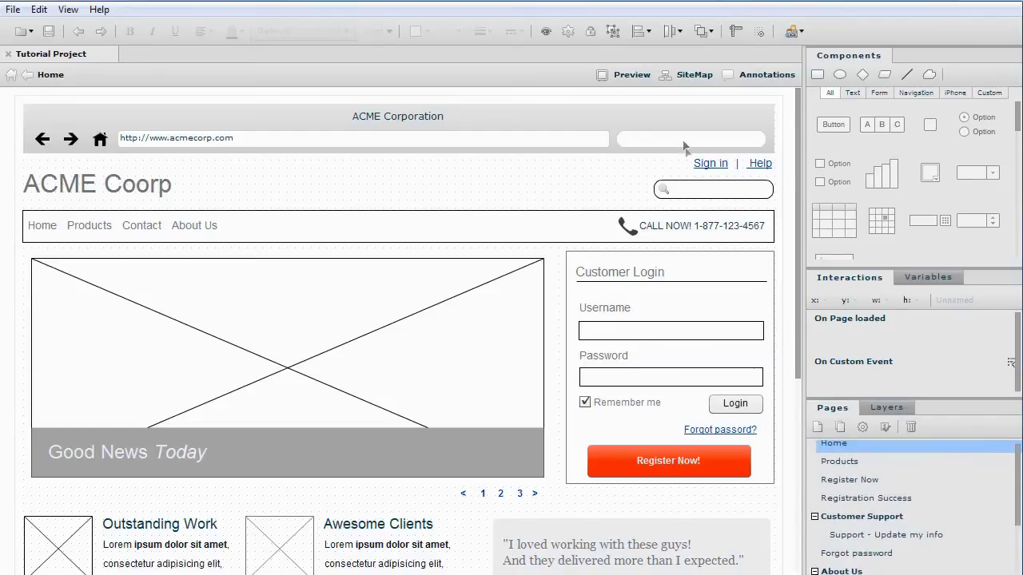
pyautogui.click(688, 76)
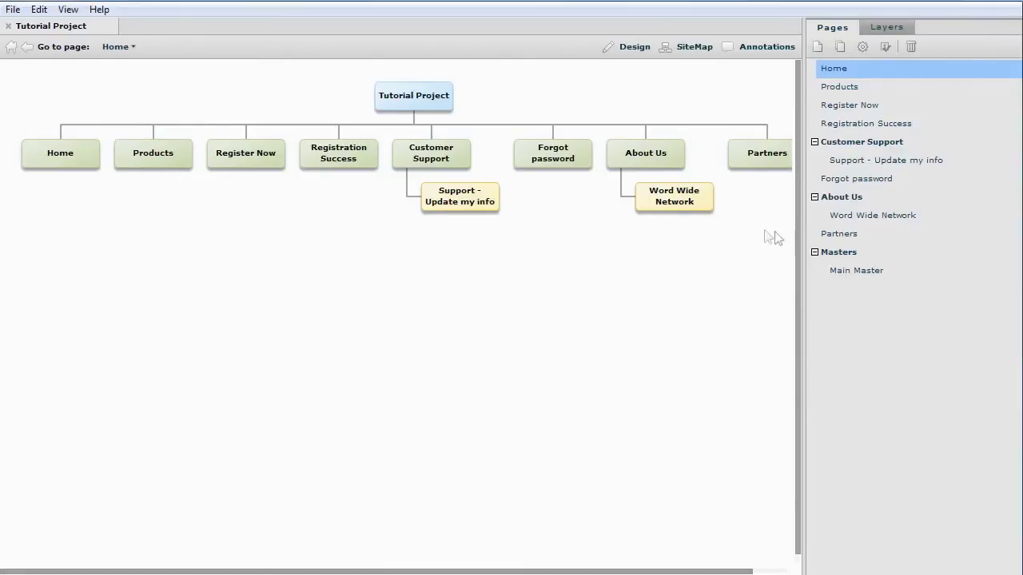
pyautogui.moveTo(839, 239); pyautogui.dragTo(885, 235)
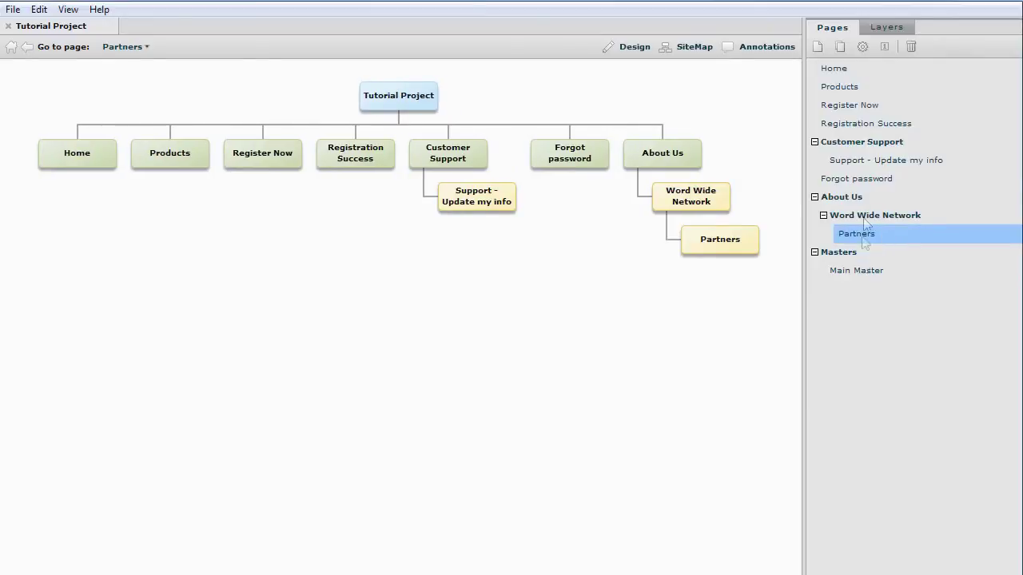
# View the master choices in the Home page's settings and enable the CSS grid for that page
pyautogui.click(835, 70)
pyautogui.click(863, 49)
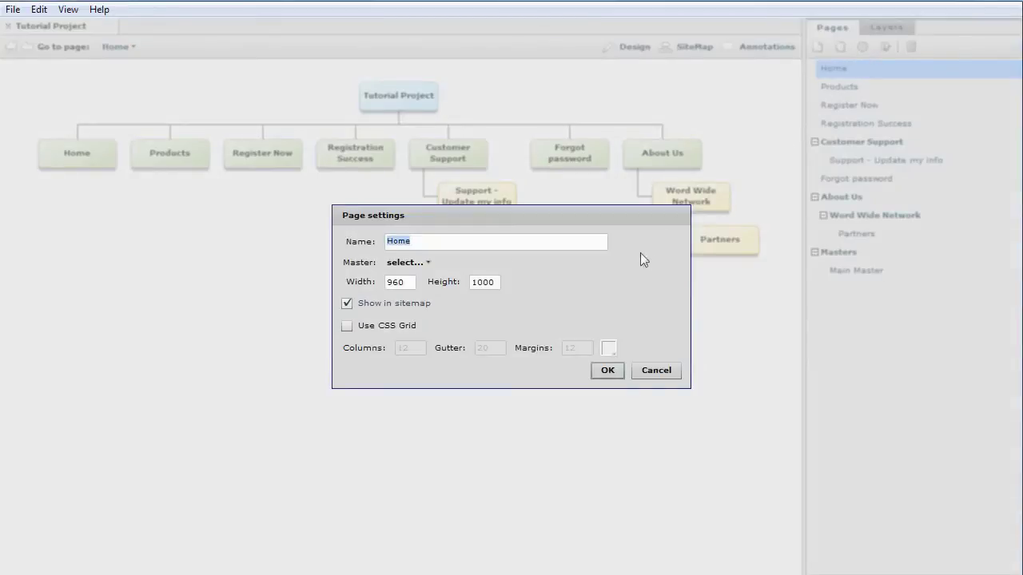
pyautogui.click(429, 264)
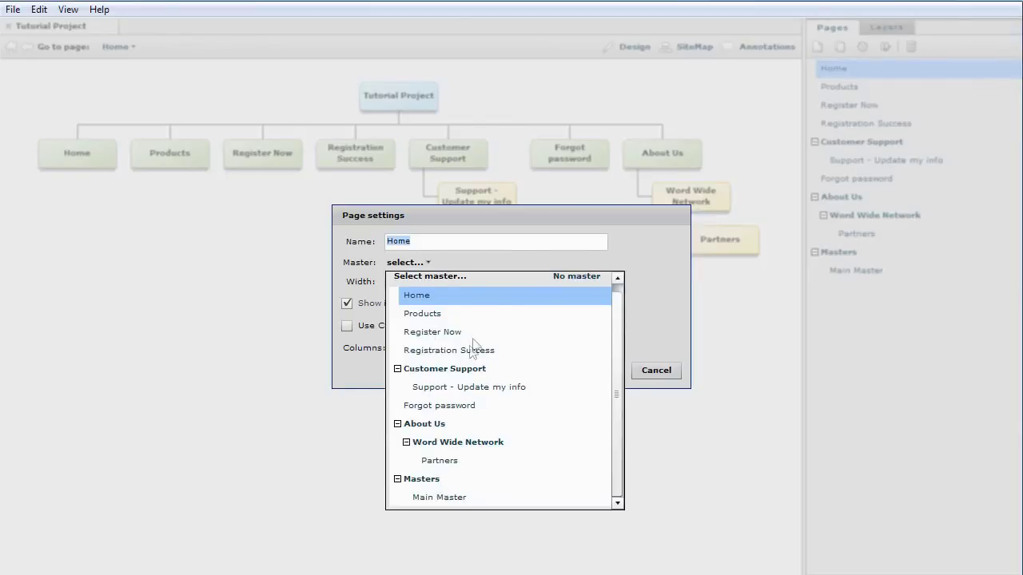
pyautogui.click(521, 259)
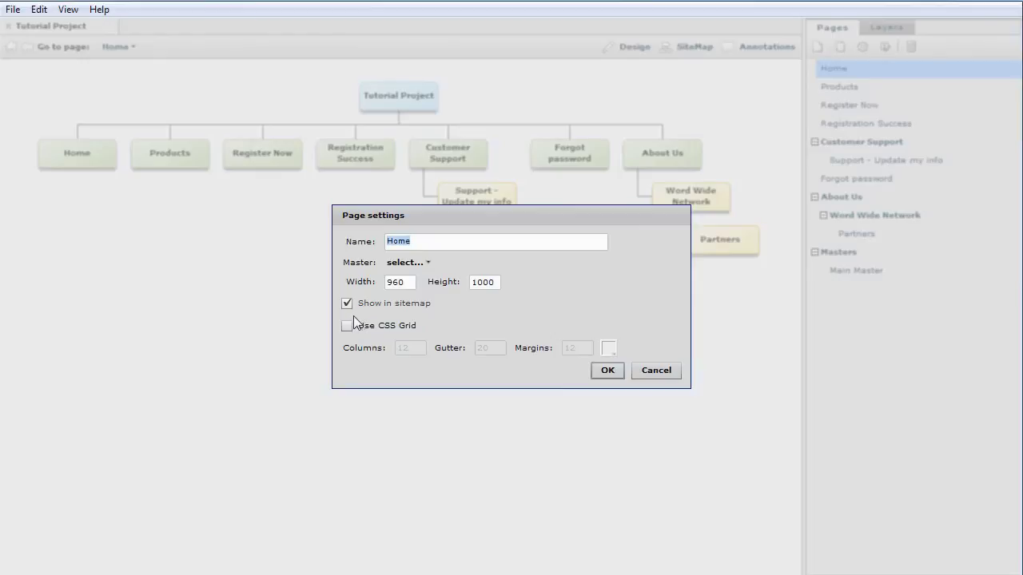
pyautogui.click(408, 283)
pyautogui.click(348, 327)
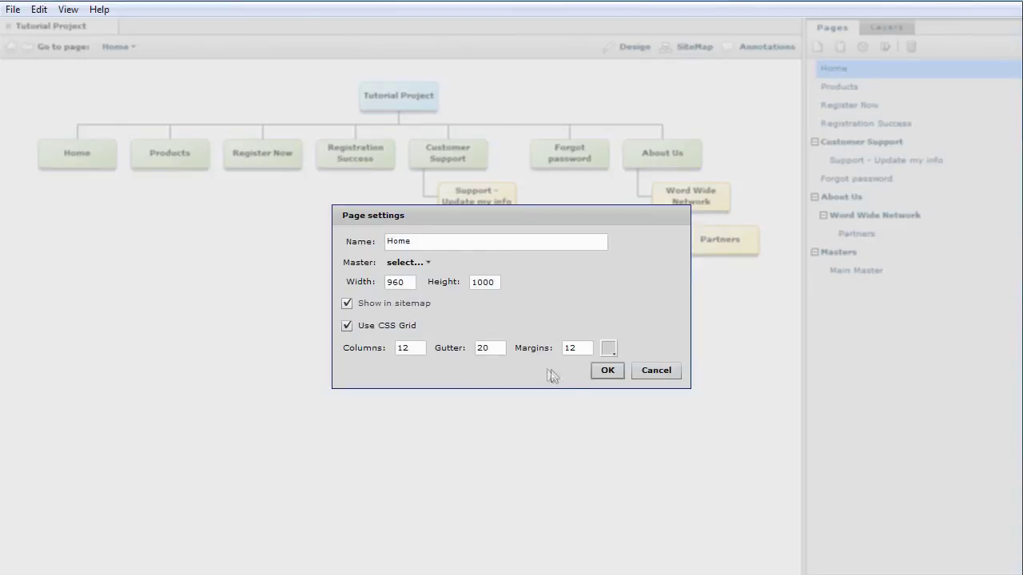
pyautogui.click(598, 372)
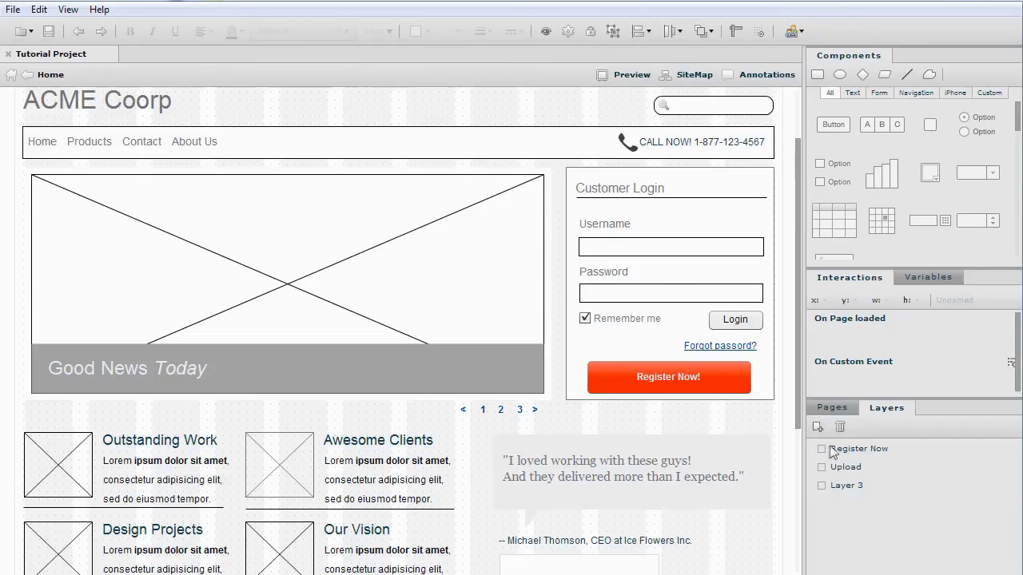
# Show and hide the Home page's Register Now and Upload layers in turn to examine their contents
pyautogui.click(822, 450)
pyautogui.click(822, 450)
pyautogui.click(821, 468)
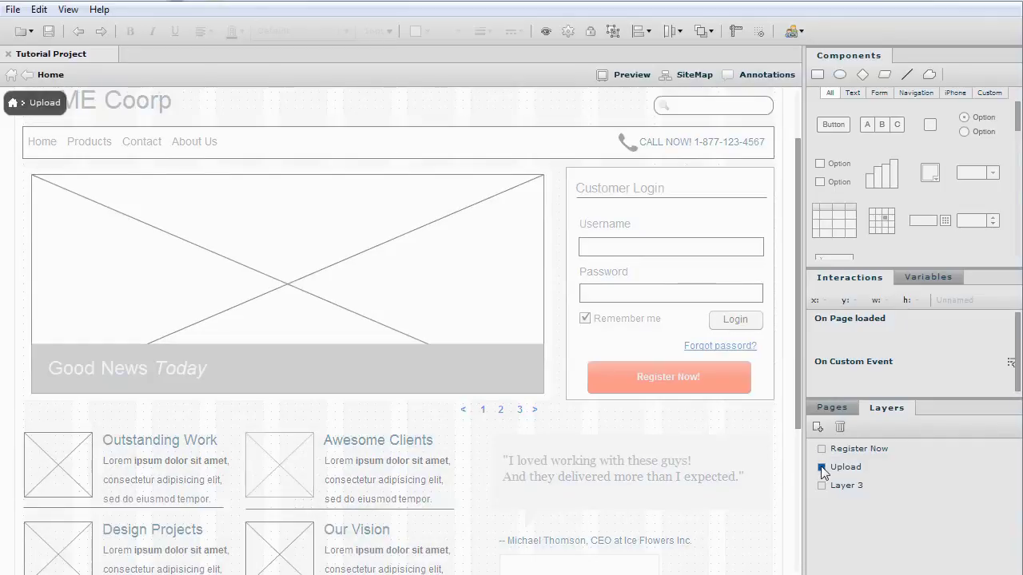
pyautogui.click(821, 468)
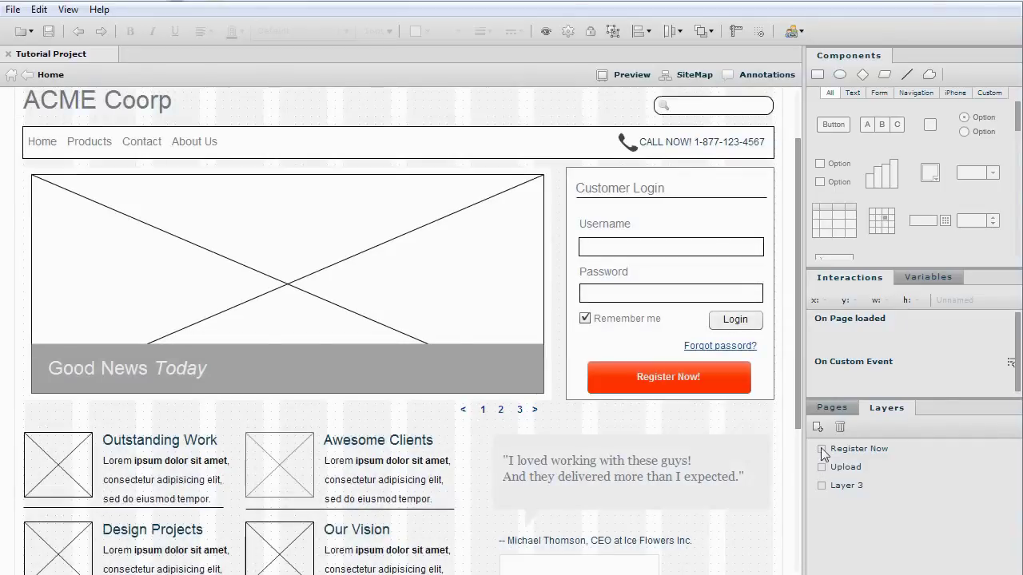
pyautogui.click(822, 450)
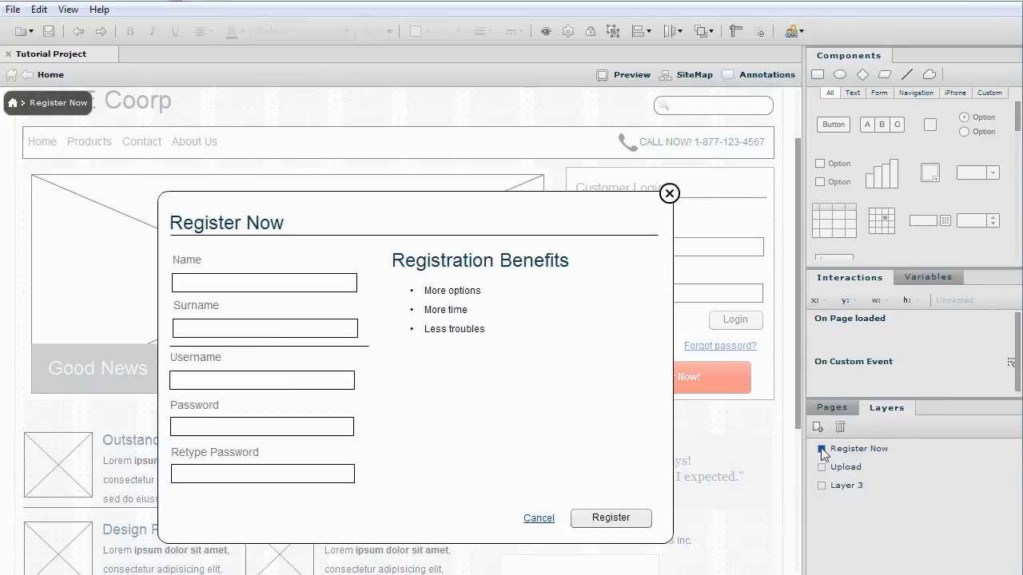
pyautogui.click(822, 449)
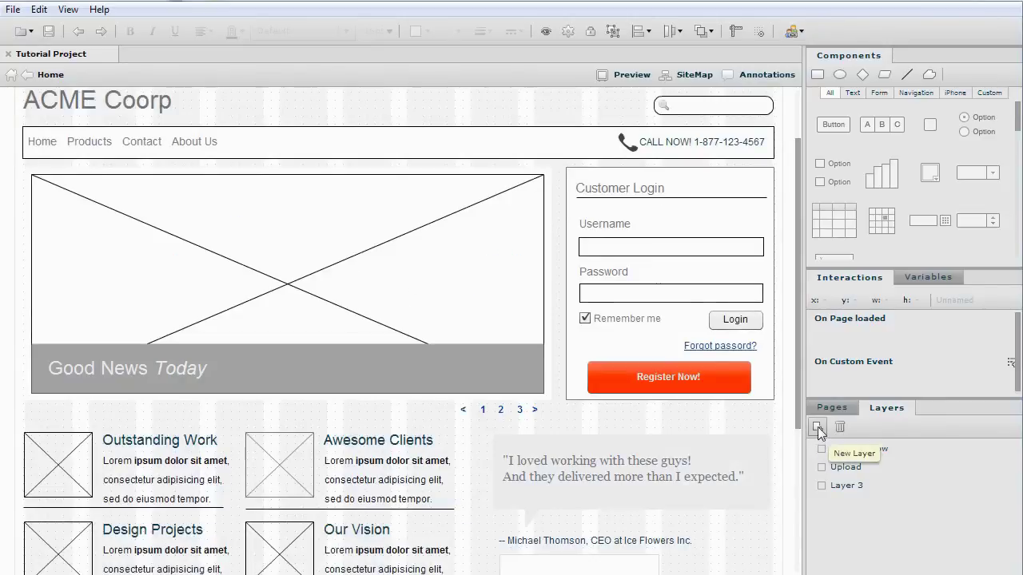
# Add a new layer to the Home page, hide it and show the Register Now layer
pyautogui.click(817, 426)
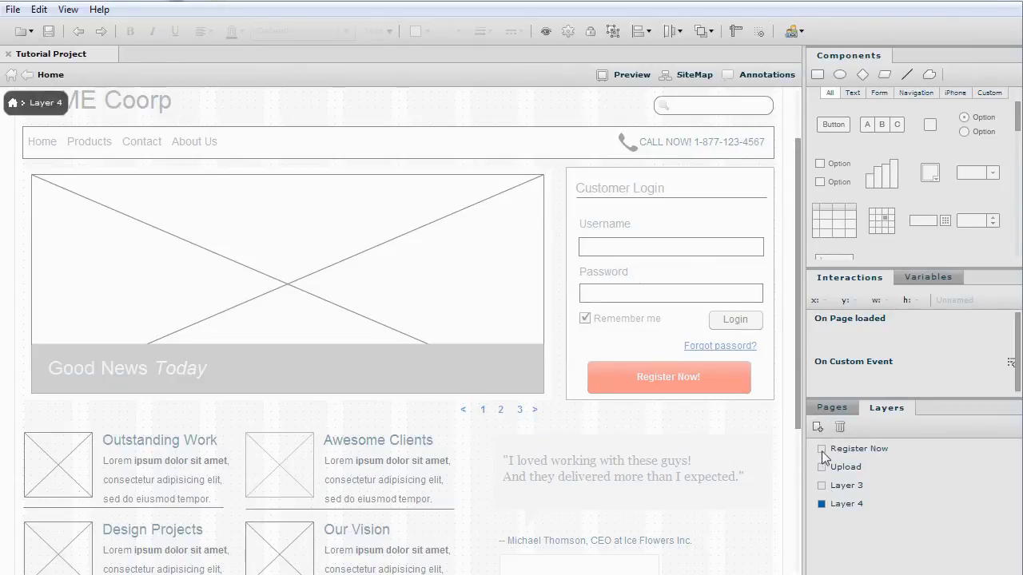
pyautogui.click(820, 504)
pyautogui.click(821, 450)
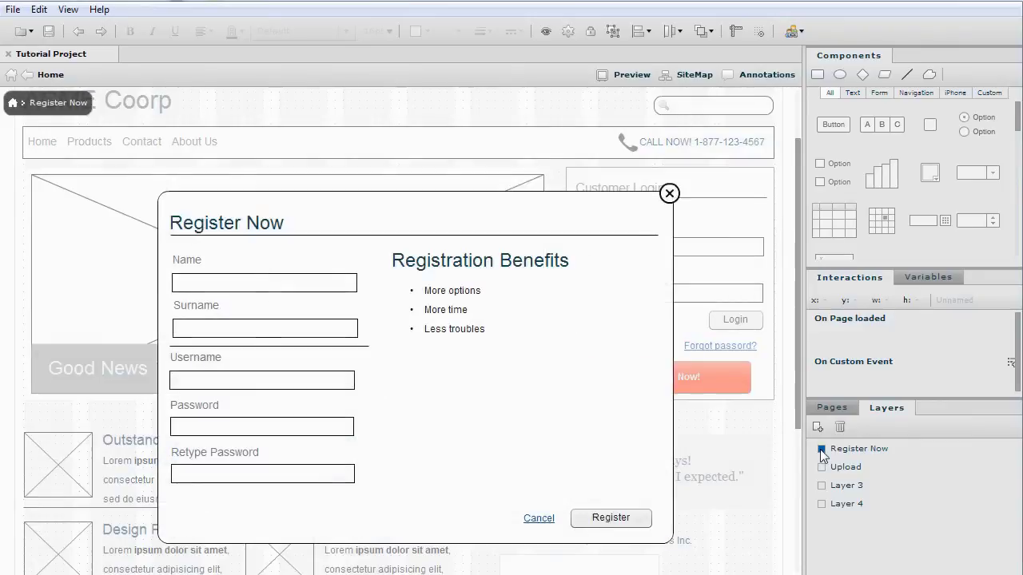